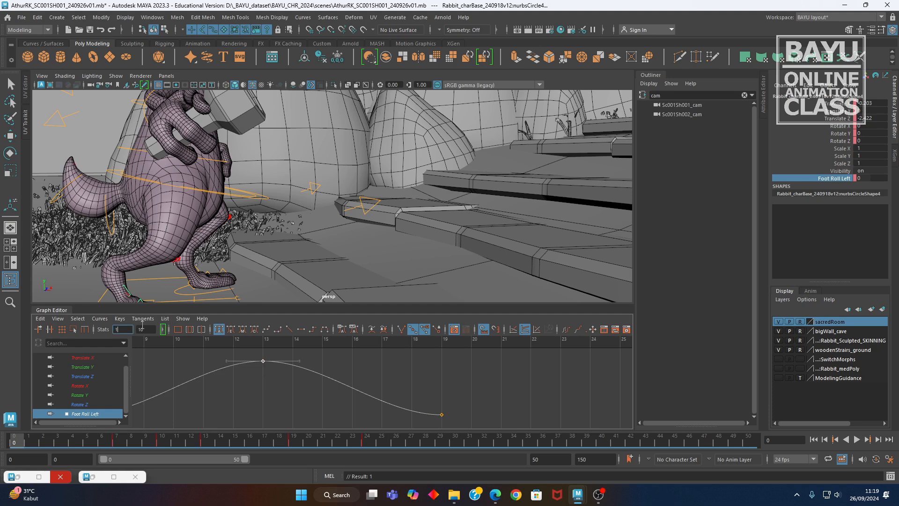
Move the Foot Roll Left peak key to frame 10, tilt its tangent along the rising curve, and play back the animation
{"action": "type", "text": "a"}
{"action": "middle_click_drag", "start_coordinate": [229, 413], "coordinate": [323, 411], "text": "alt"}
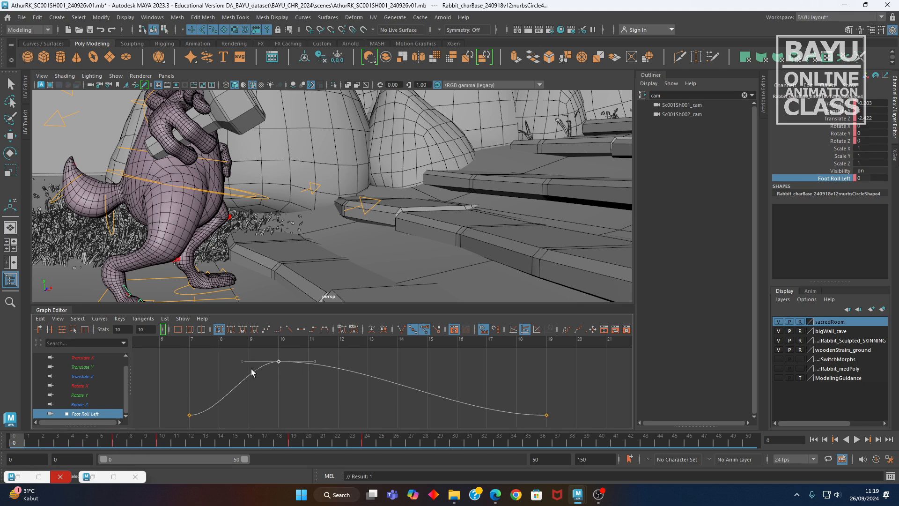
{"action": "middle_click_drag", "start_coordinate": [249, 366], "coordinate": [250, 375]}
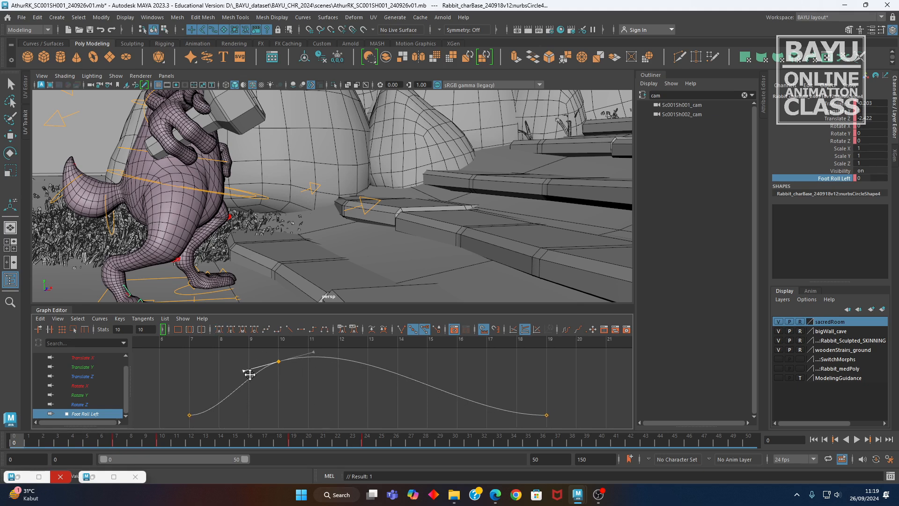
{"action": "middle_click_drag", "start_coordinate": [253, 274], "coordinate": [267, 227], "text": "alt"}
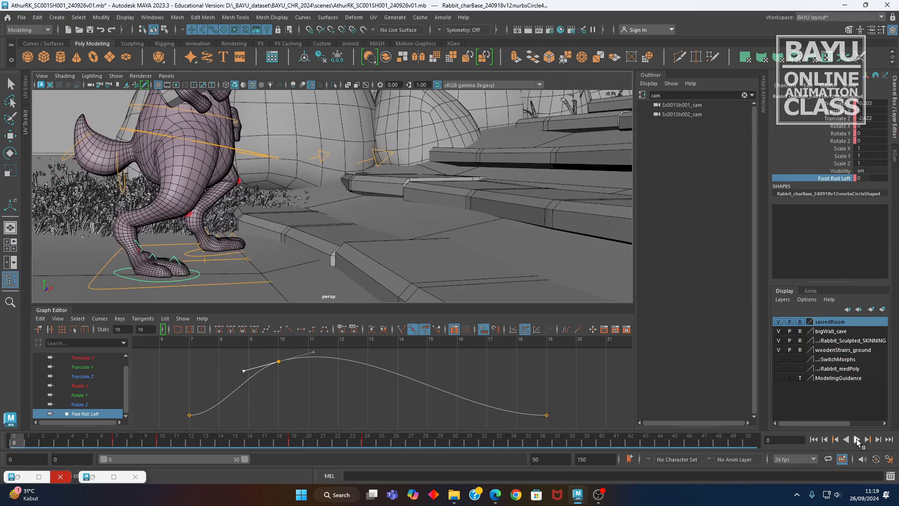
{"action": "left_click", "coordinate": [856, 440]}
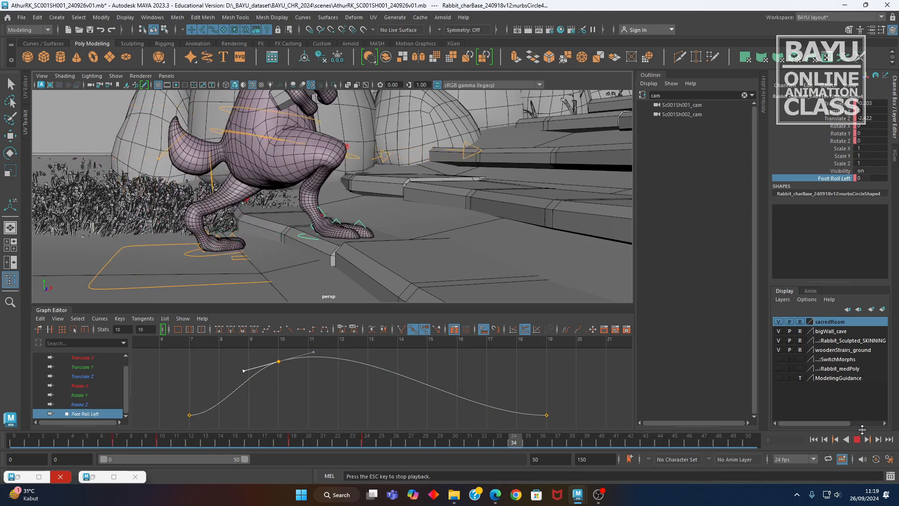
{"action": "left_click", "coordinate": [853, 440]}
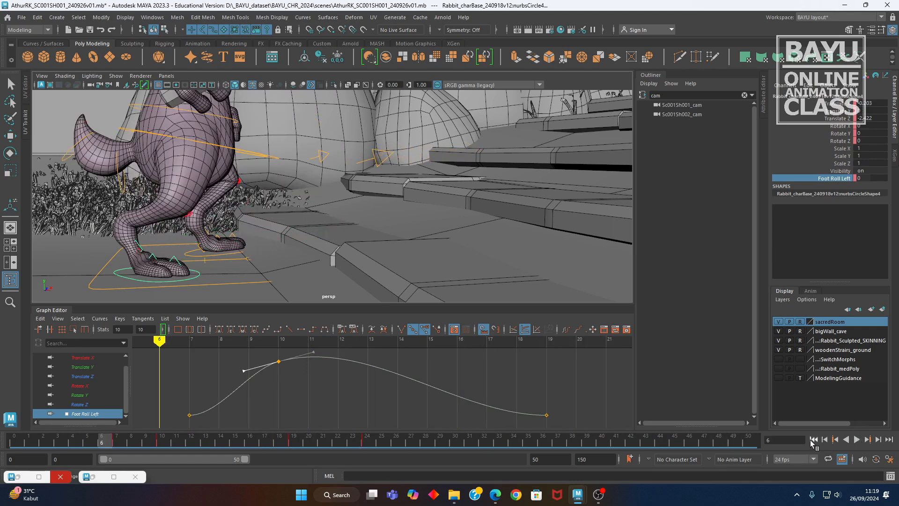
{"action": "left_click", "coordinate": [813, 439]}
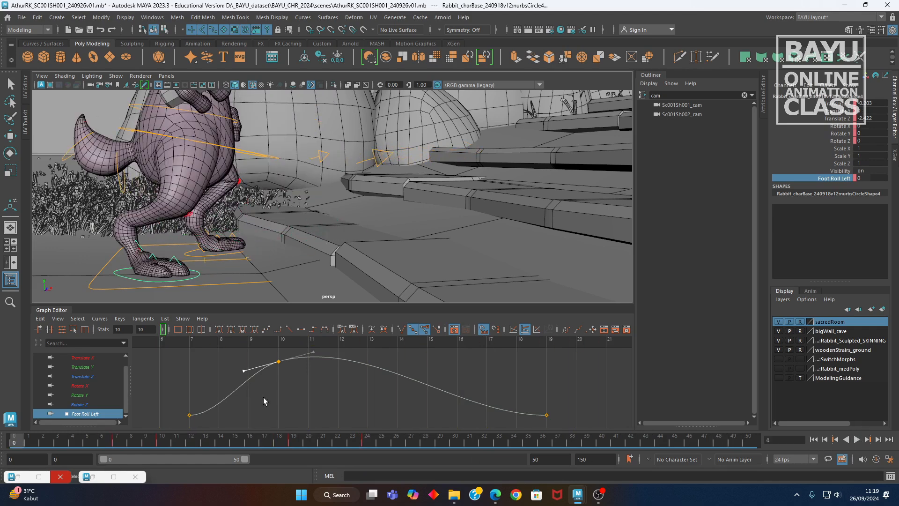
Set the Foot Roll Left key at frame 10 to 5 and check the foot's motion between frames 7 and 12
{"action": "left_click_drag", "start_coordinate": [265, 355], "coordinate": [327, 396]}
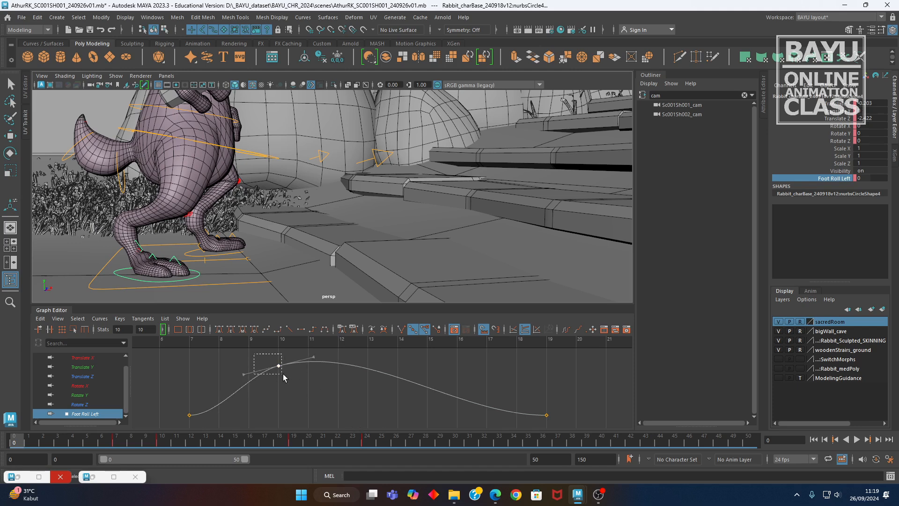
{"action": "double_click", "coordinate": [151, 329]}
{"action": "type", "text": "5"}
{"action": "key", "text": "Return"}
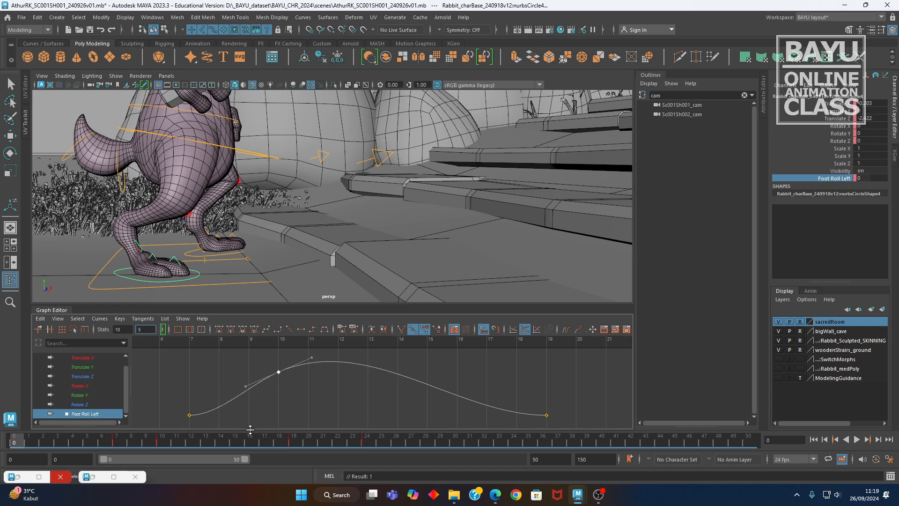
{"action": "left_click", "coordinate": [130, 444]}
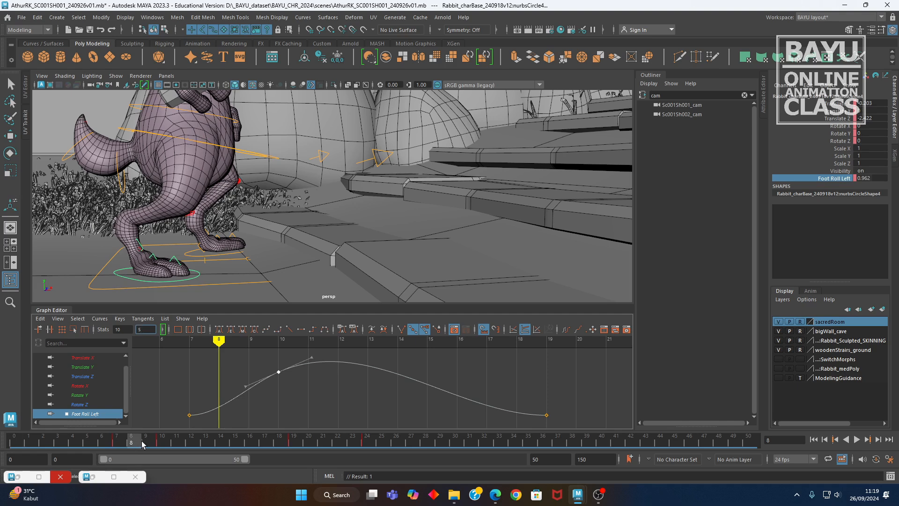
{"action": "left_click_drag", "start_coordinate": [224, 339], "coordinate": [338, 342]}
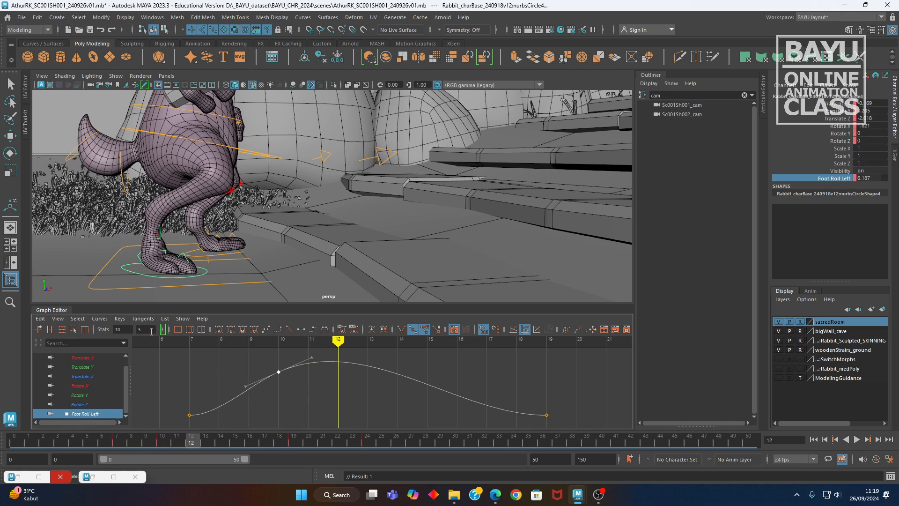
{"action": "left_click_drag", "start_coordinate": [337, 342], "coordinate": [266, 342]}
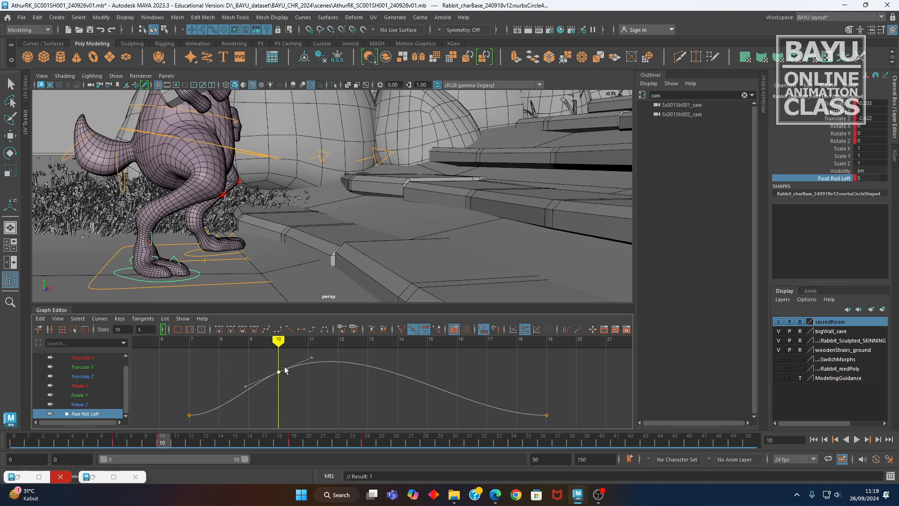
{"action": "mouse_move", "coordinate": [163, 443]}
{"action": "left_mouse_down"}
{"action": "mouse_move", "coordinate": [118, 443]}
{"action": "mouse_move", "coordinate": [220, 443]}
{"action": "mouse_move", "coordinate": [191, 443]}
{"action": "left_mouse_up"}
{"action": "left_click", "coordinate": [278, 388]}
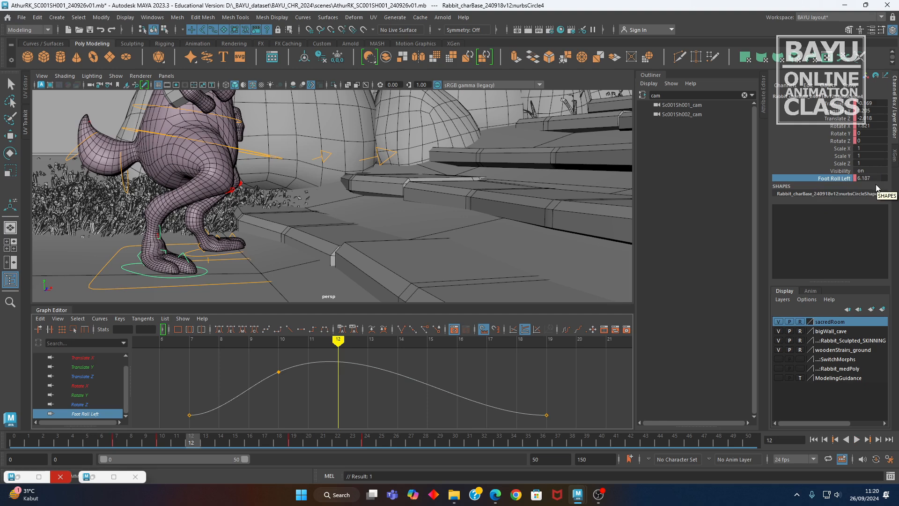
{"action": "left_click_drag", "start_coordinate": [147, 445], "coordinate": [114, 450]}
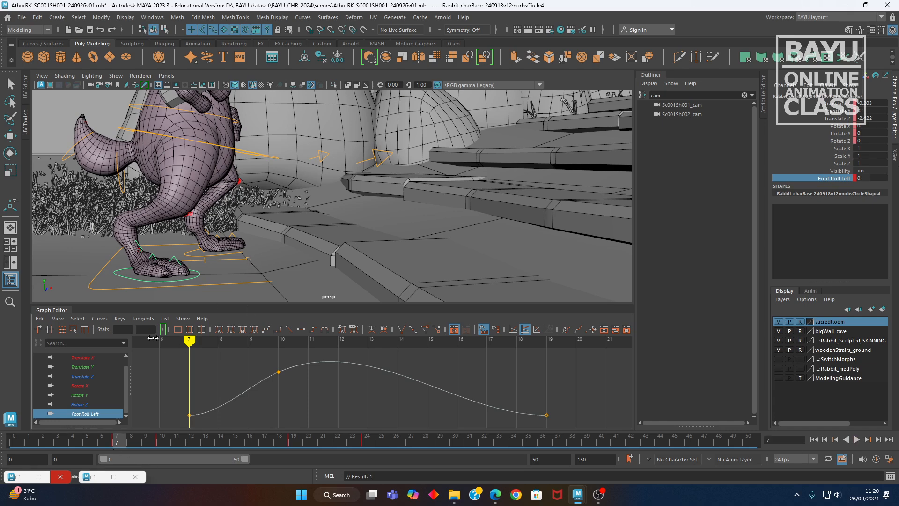
Select the rabbit's main body control and key its Translate X, Y and Z channels at frame 10
{"action": "left_click_drag", "start_coordinate": [284, 193], "coordinate": [274, 204], "text": "alt"}
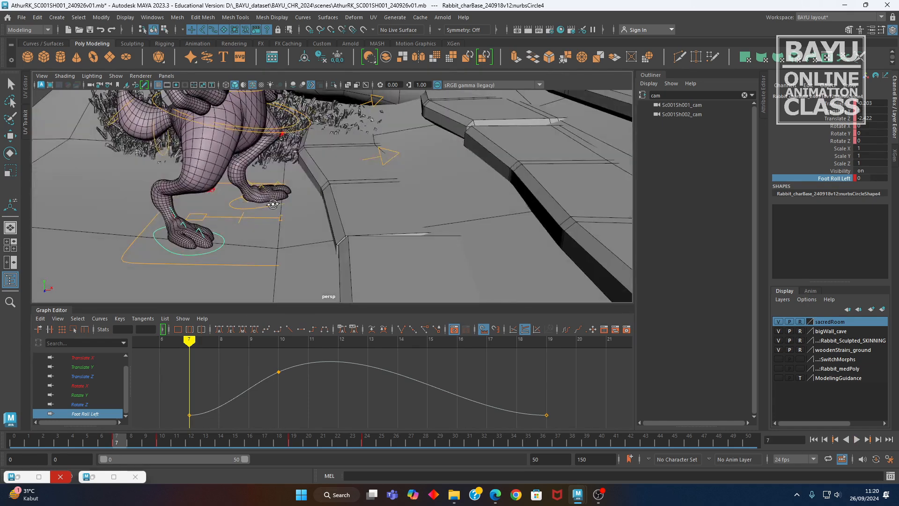
{"action": "left_click", "coordinate": [302, 135]}
{"action": "left_click_drag", "start_coordinate": [367, 218], "coordinate": [206, 252], "text": "alt"}
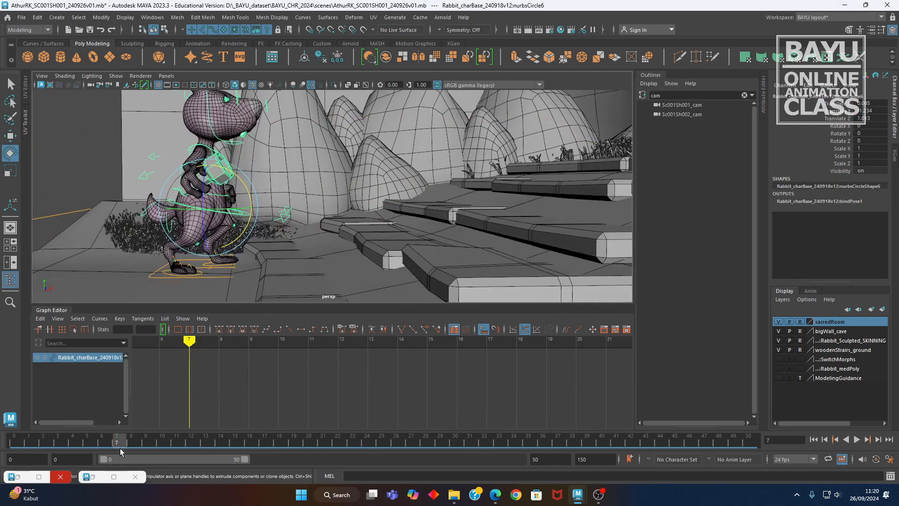
{"action": "left_click_drag", "start_coordinate": [120, 449], "coordinate": [160, 445]}
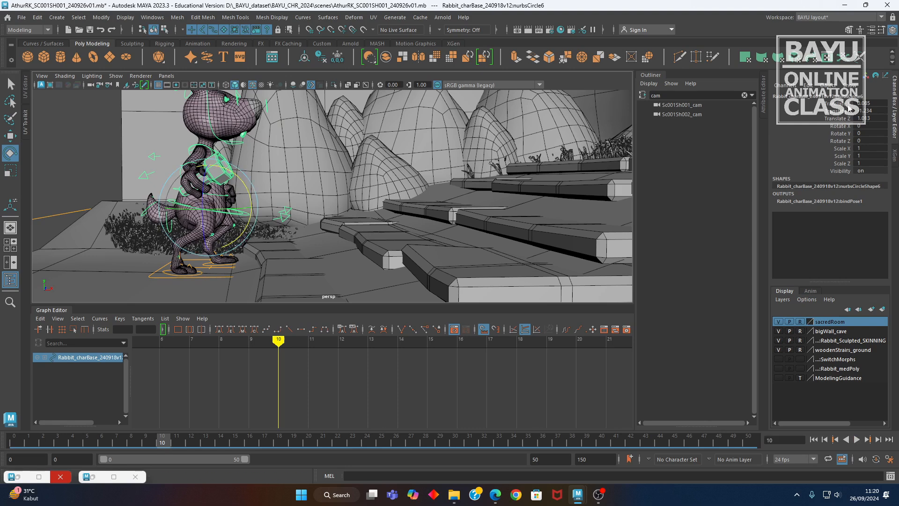
{"action": "left_click_drag", "start_coordinate": [840, 104], "coordinate": [839, 142]}
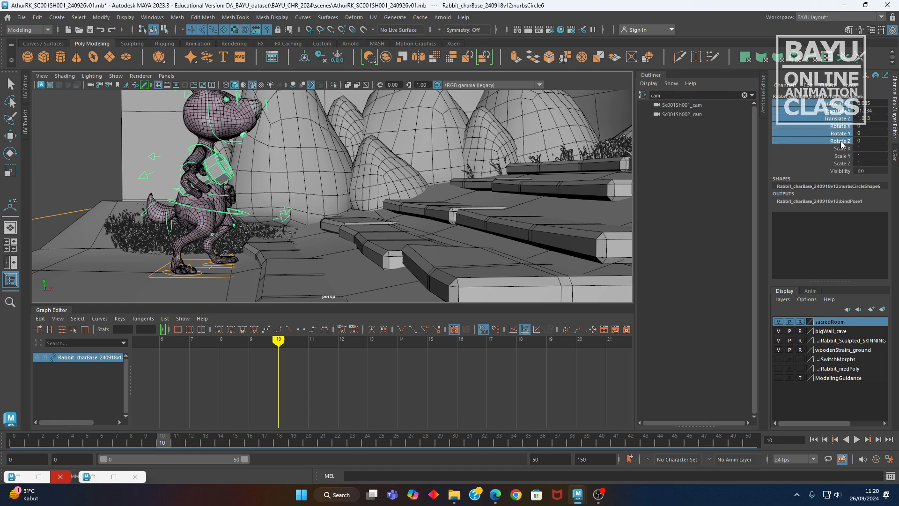
{"action": "left_click_drag", "start_coordinate": [841, 141], "coordinate": [844, 121]}
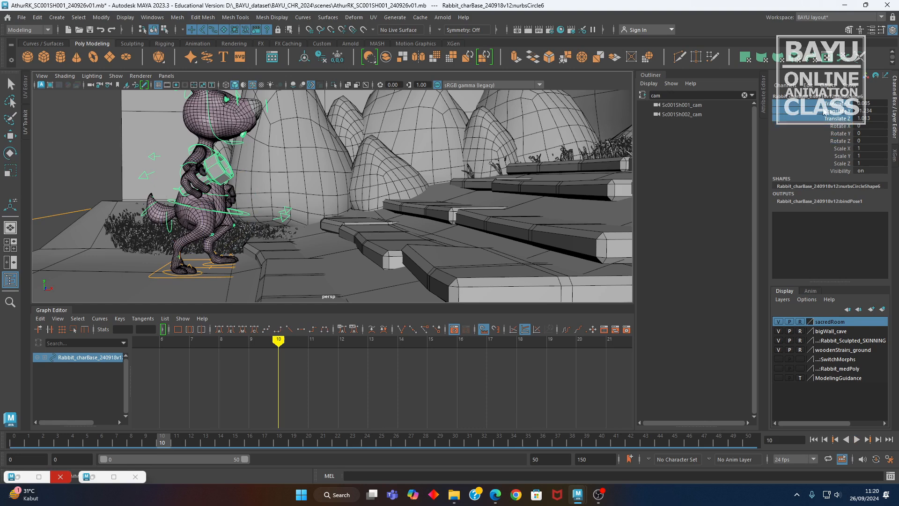
{"action": "right_click", "coordinate": [824, 112]}
{"action": "left_click", "coordinate": [826, 128]}
{"action": "key", "text": "alt+v"}
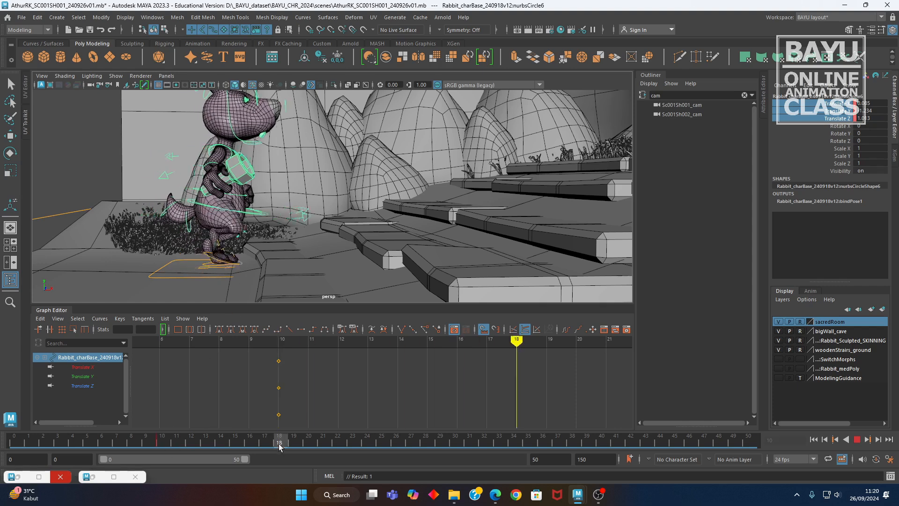
{"action": "key", "text": "alt+v"}
Raise the rabbit's body control slightly at frame 24, key its Translate channels there, and play back the motion
{"action": "left_click_drag", "start_coordinate": [263, 217], "coordinate": [277, 294], "text": "alt"}
{"action": "key", "text": "w"}
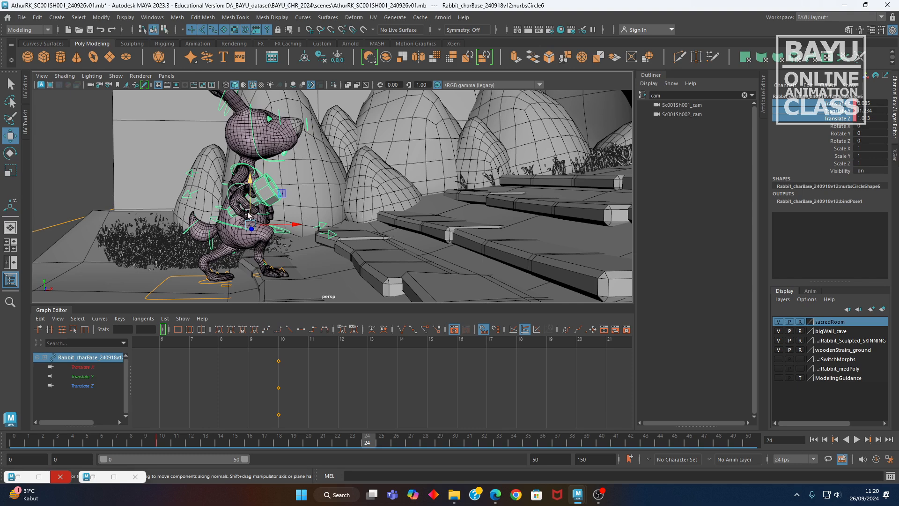
{"action": "mouse_move", "coordinate": [162, 445]}
{"action": "left_mouse_down"}
{"action": "mouse_move", "coordinate": [155, 447]}
{"action": "mouse_move", "coordinate": [163, 447]}
{"action": "left_mouse_up"}
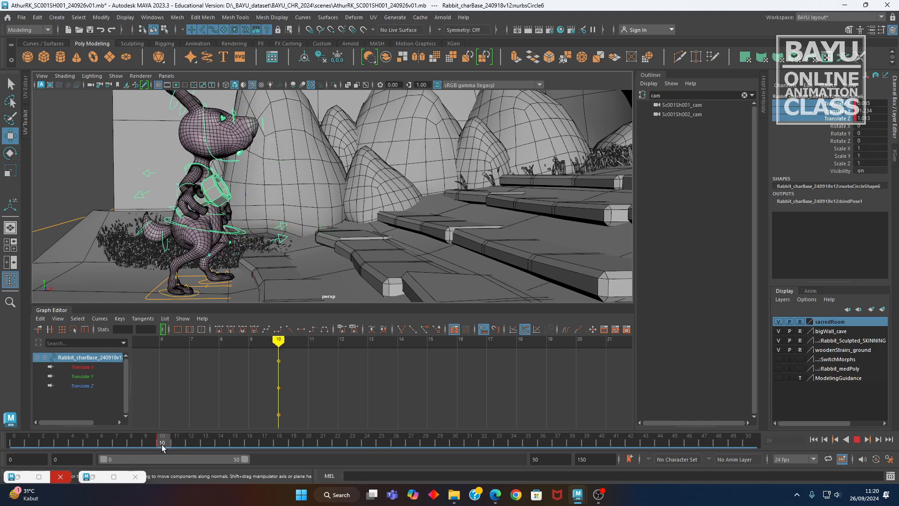
{"action": "middle_click_drag", "start_coordinate": [210, 287], "coordinate": [211, 256], "text": "alt"}
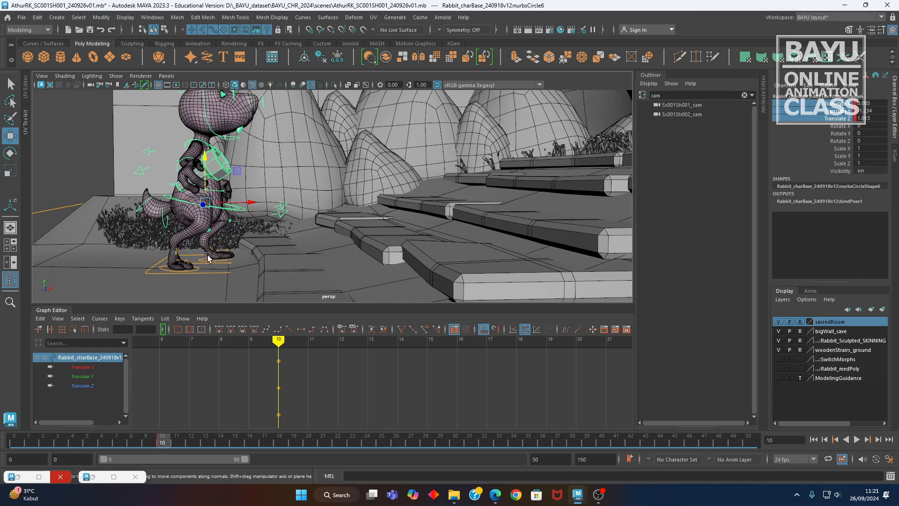
{"action": "left_click_drag", "start_coordinate": [181, 441], "coordinate": [367, 448]}
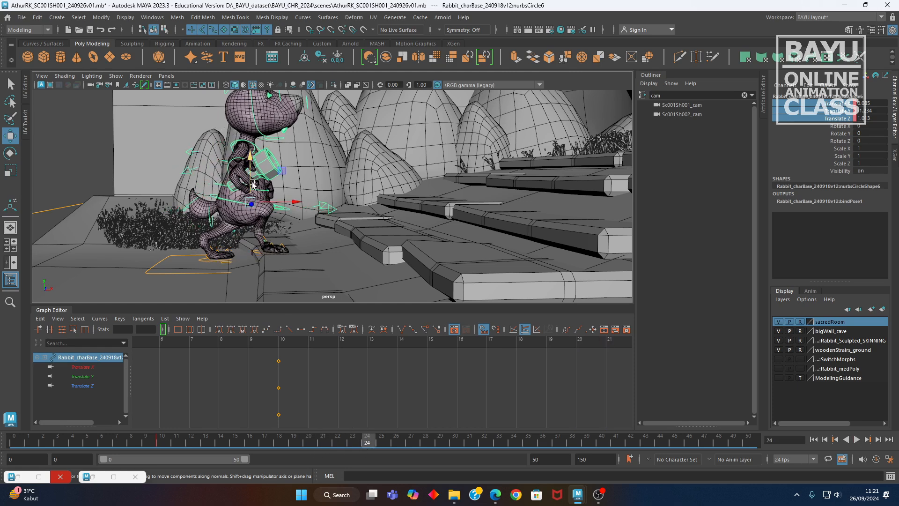
{"action": "mouse_move", "coordinate": [252, 182]}
{"action": "left_mouse_down"}
{"action": "mouse_move", "coordinate": [250, 153]}
{"action": "mouse_move", "coordinate": [252, 170]}
{"action": "left_mouse_up"}
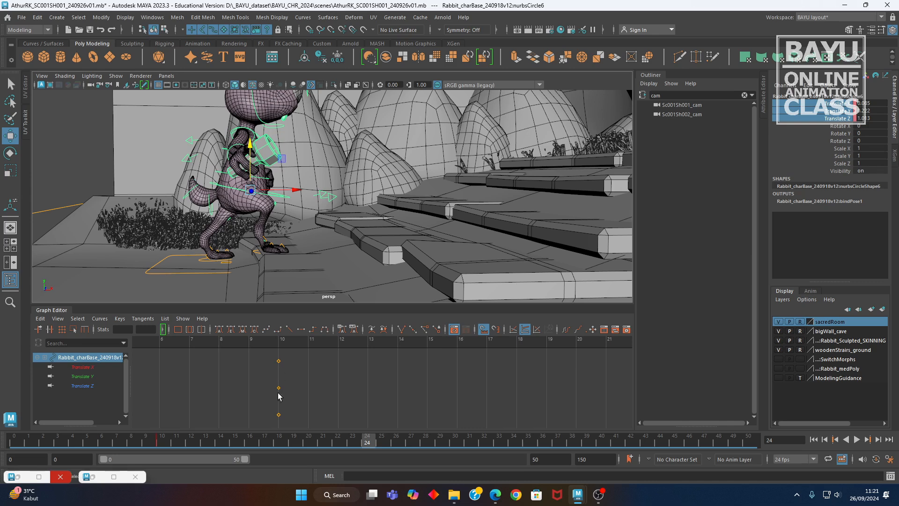
{"action": "right_click", "coordinate": [802, 115]}
{"action": "left_click", "coordinate": [807, 134]}
{"action": "mouse_move", "coordinate": [363, 443]}
{"action": "left_mouse_down"}
{"action": "mouse_move", "coordinate": [191, 450]}
{"action": "mouse_move", "coordinate": [336, 453]}
{"action": "mouse_move", "coordinate": [183, 448]}
{"action": "mouse_move", "coordinate": [336, 456]}
{"action": "mouse_move", "coordinate": [195, 456]}
{"action": "mouse_move", "coordinate": [357, 454]}
{"action": "mouse_move", "coordinate": [151, 460]}
{"action": "left_mouse_up"}
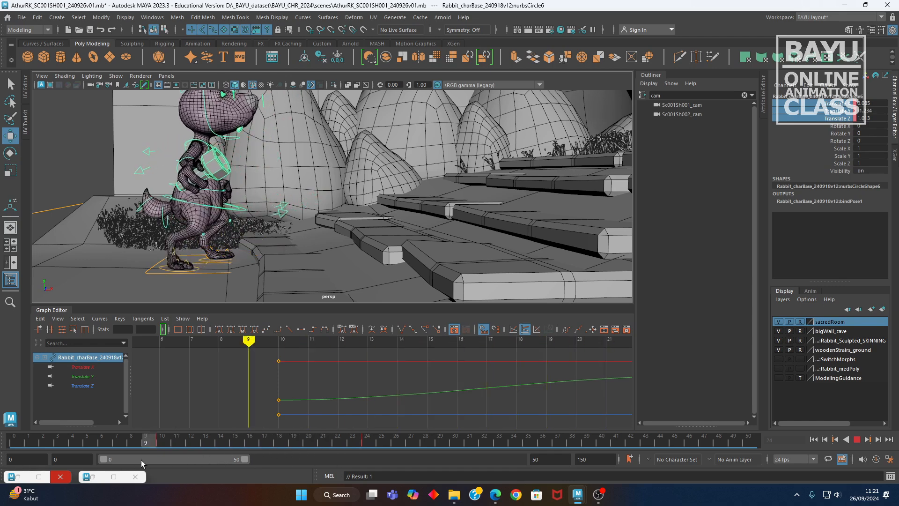
{"action": "left_click", "coordinate": [857, 439]}
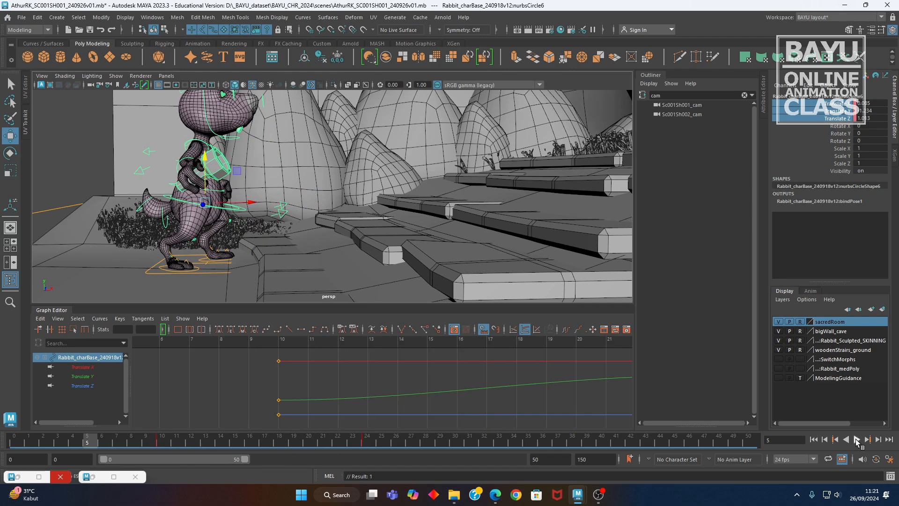
{"action": "left_click", "coordinate": [856, 439]}
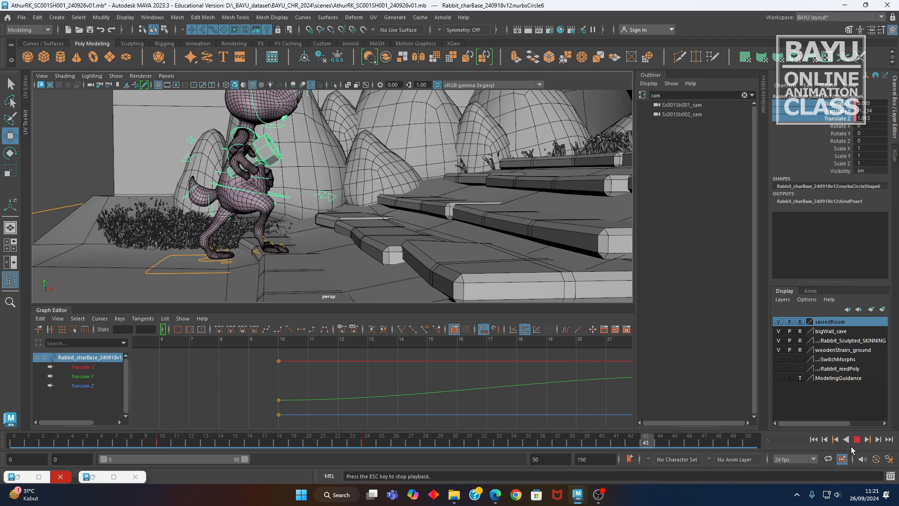
{"action": "left_click", "coordinate": [857, 439]}
{"action": "left_click", "coordinate": [814, 440]}
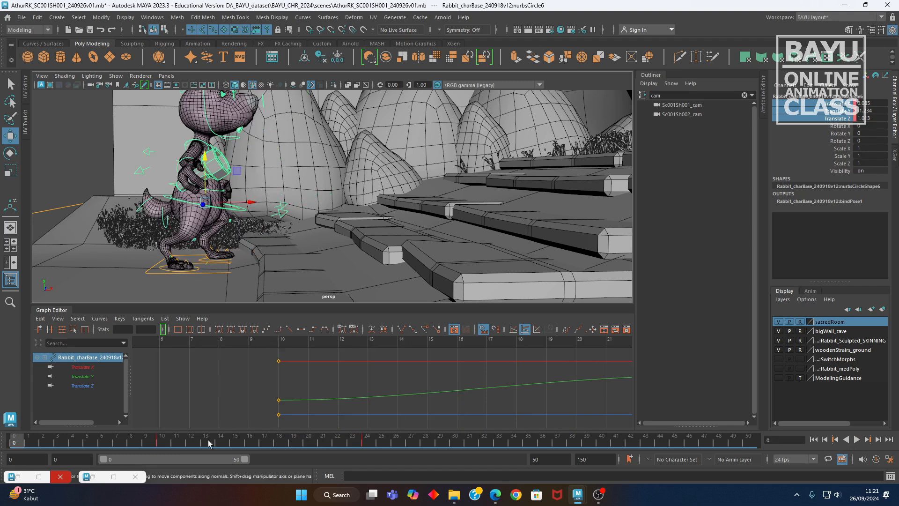
At frame 19, raise the rabbit's body control so the legs extend naturally and key its Translate channels
{"action": "left_click_drag", "start_coordinate": [169, 443], "coordinate": [296, 442]}
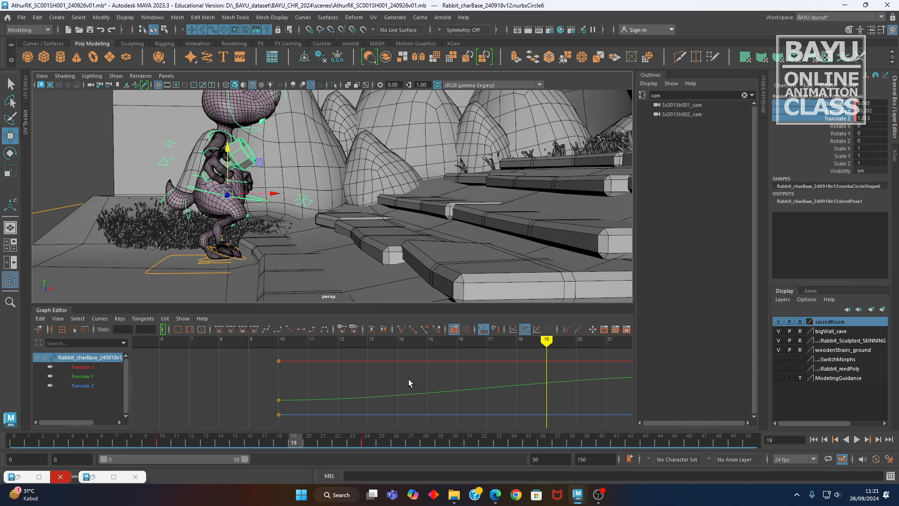
{"action": "key", "text": "f"}
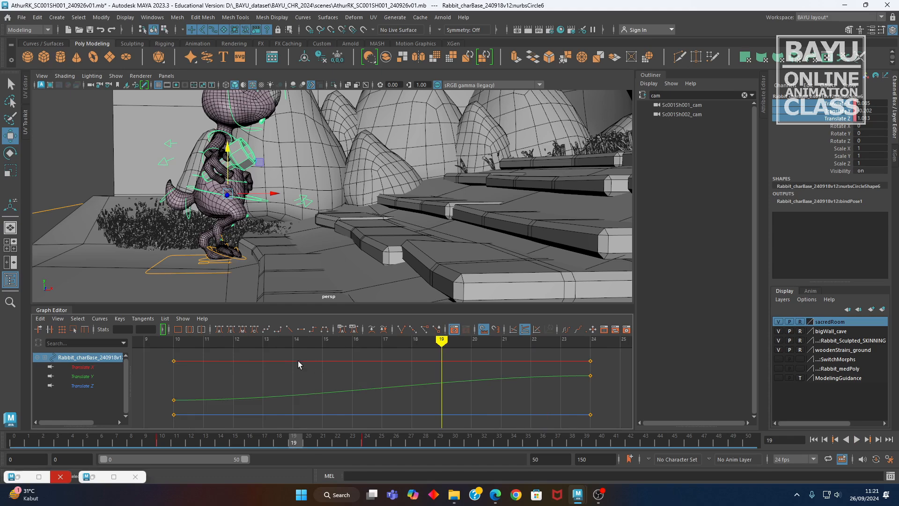
{"action": "left_click_drag", "start_coordinate": [222, 267], "coordinate": [254, 260], "text": "alt"}
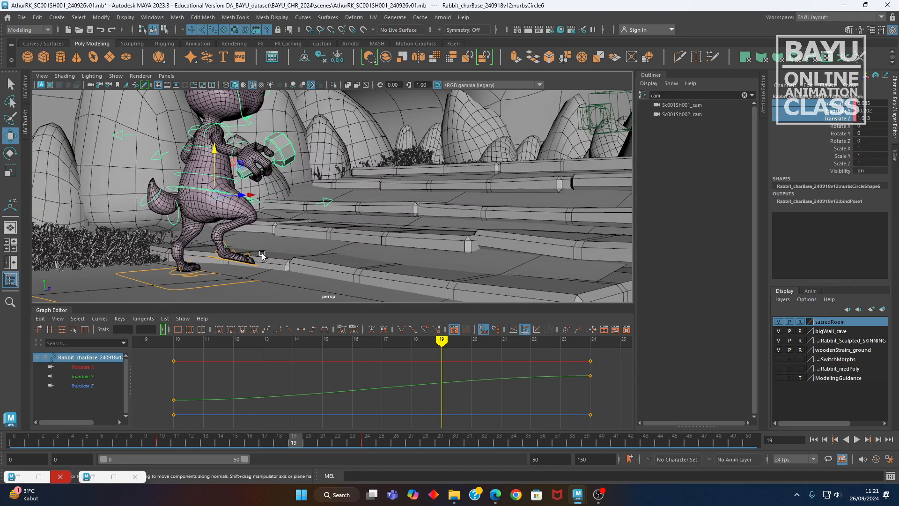
{"action": "left_click_drag", "start_coordinate": [233, 253], "coordinate": [286, 240], "text": "alt"}
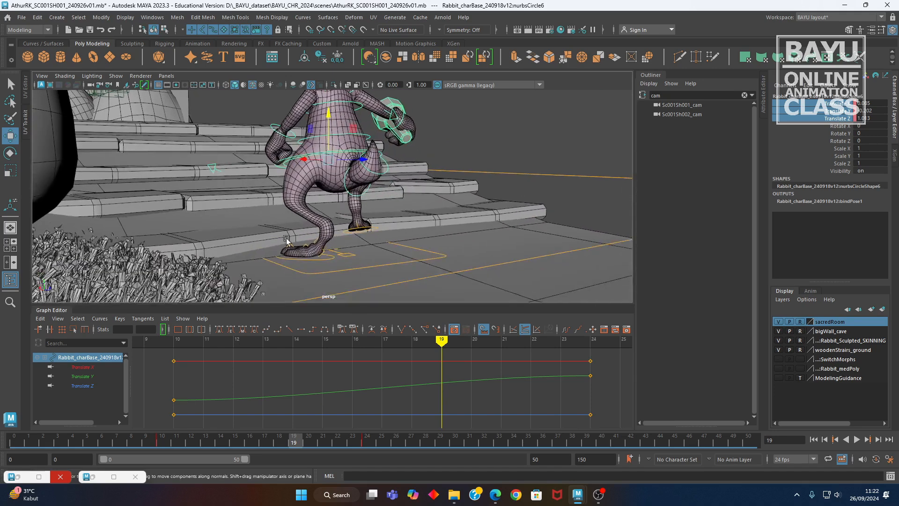
{"action": "right_click_drag", "start_coordinate": [286, 240], "coordinate": [346, 245], "text": "alt"}
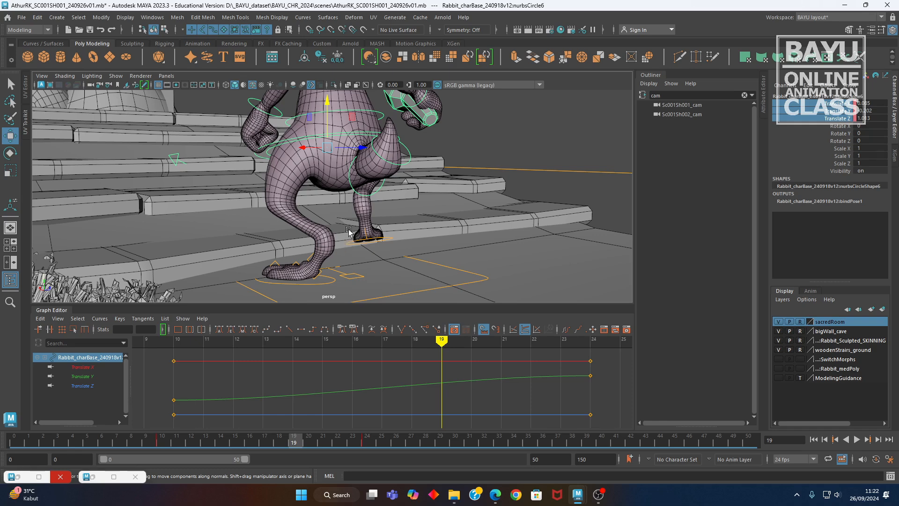
{"action": "left_click_drag", "start_coordinate": [311, 245], "coordinate": [323, 260], "text": "alt"}
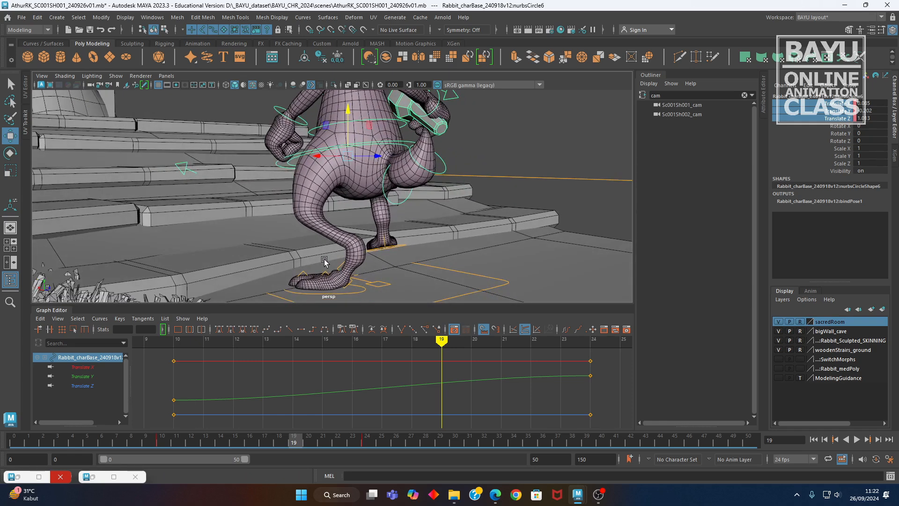
{"action": "left_click_drag", "start_coordinate": [350, 129], "coordinate": [355, 109]}
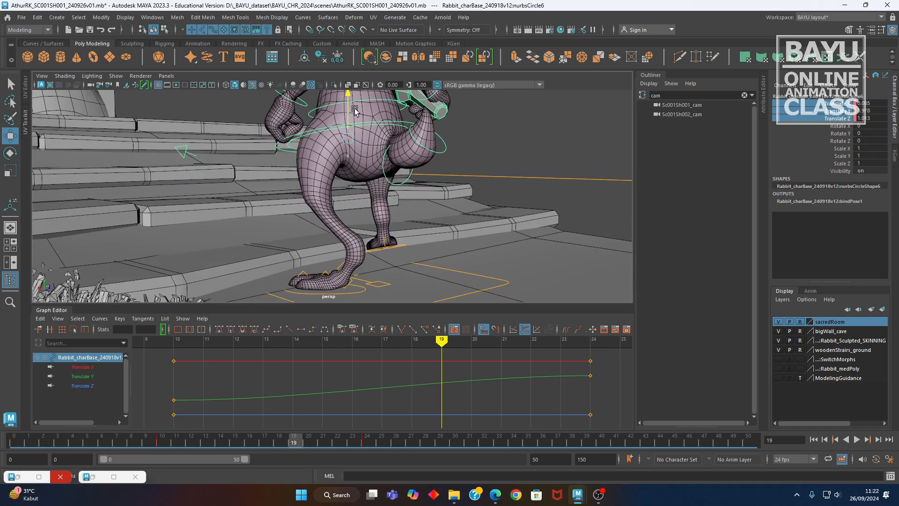
{"action": "left_click_drag", "start_coordinate": [430, 230], "coordinate": [349, 208], "text": "alt"}
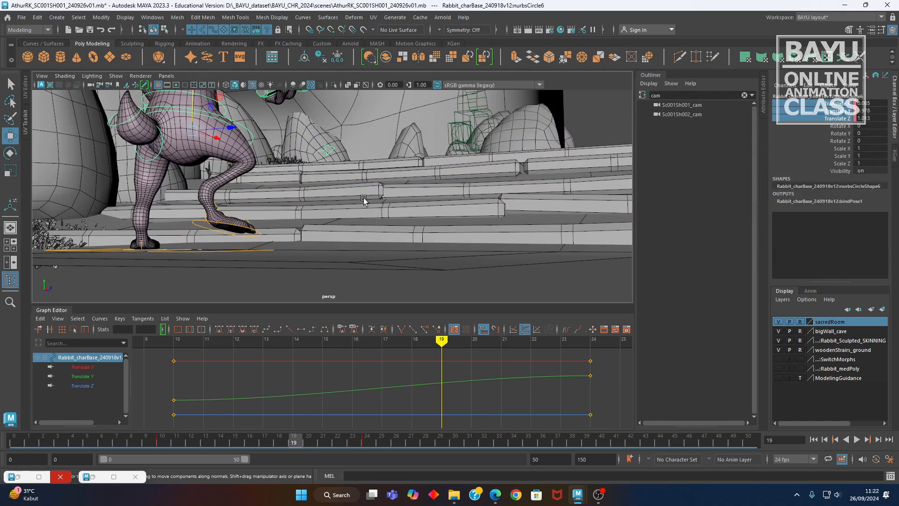
{"action": "left_click_drag", "start_coordinate": [244, 189], "coordinate": [205, 209], "text": "alt"}
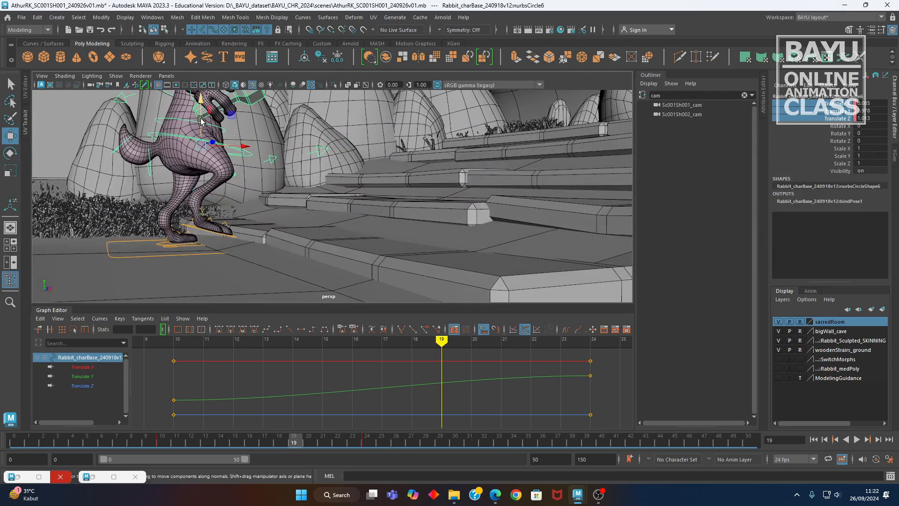
{"action": "left_click_drag", "start_coordinate": [200, 120], "coordinate": [200, 123]}
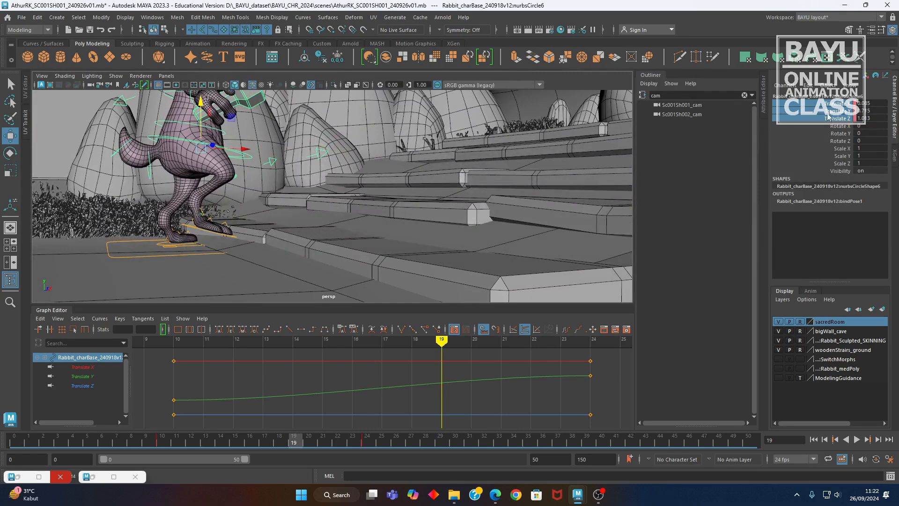
{"action": "right_click", "coordinate": [828, 116]}
{"action": "left_click", "coordinate": [827, 126]}
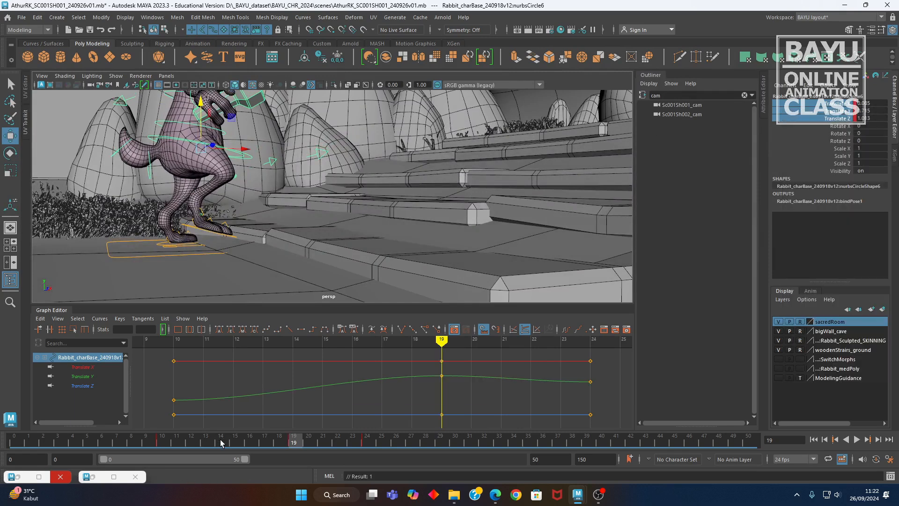
Scrub through the body's rise and check its Translate keys at frames 10, 24 and 19, flattening the tangents at frame 10
{"action": "middle_click_drag", "start_coordinate": [241, 255], "coordinate": [214, 286], "text": "alt"}
{"action": "mouse_move", "coordinate": [199, 441]}
{"action": "left_mouse_down"}
{"action": "mouse_move", "coordinate": [161, 443]}
{"action": "mouse_move", "coordinate": [383, 447]}
{"action": "mouse_move", "coordinate": [193, 460]}
{"action": "mouse_move", "coordinate": [375, 453]}
{"action": "mouse_move", "coordinate": [293, 453]}
{"action": "left_mouse_up"}
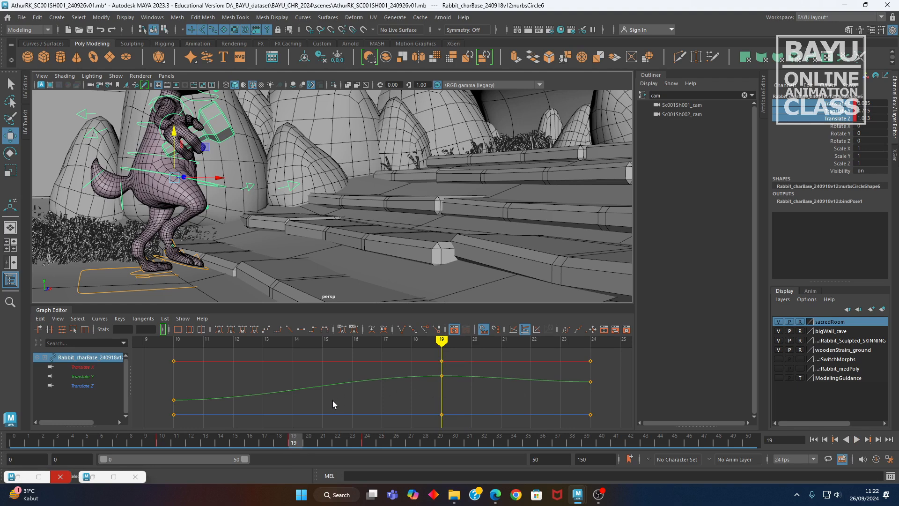
{"action": "left_click_drag", "start_coordinate": [217, 420], "coordinate": [218, 419]}
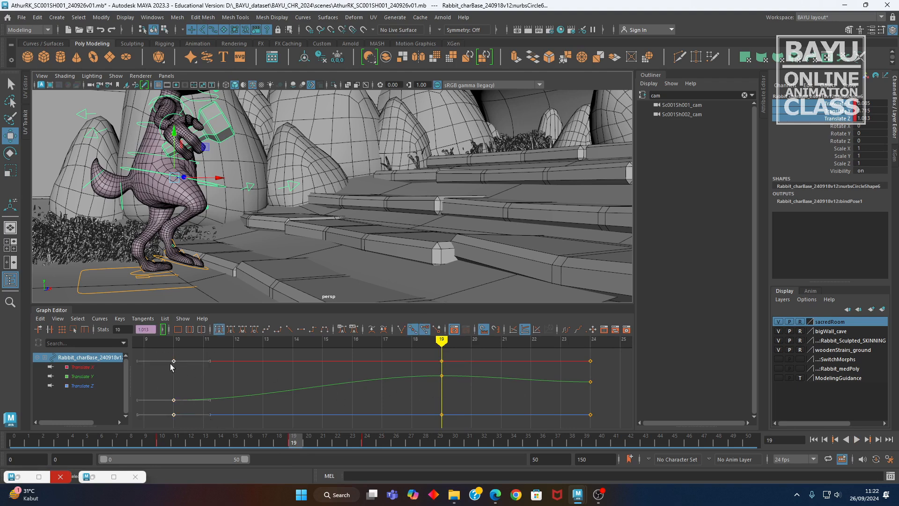
{"action": "left_click", "coordinate": [301, 330]}
{"action": "left_click_drag", "start_coordinate": [575, 360], "coordinate": [617, 425]}
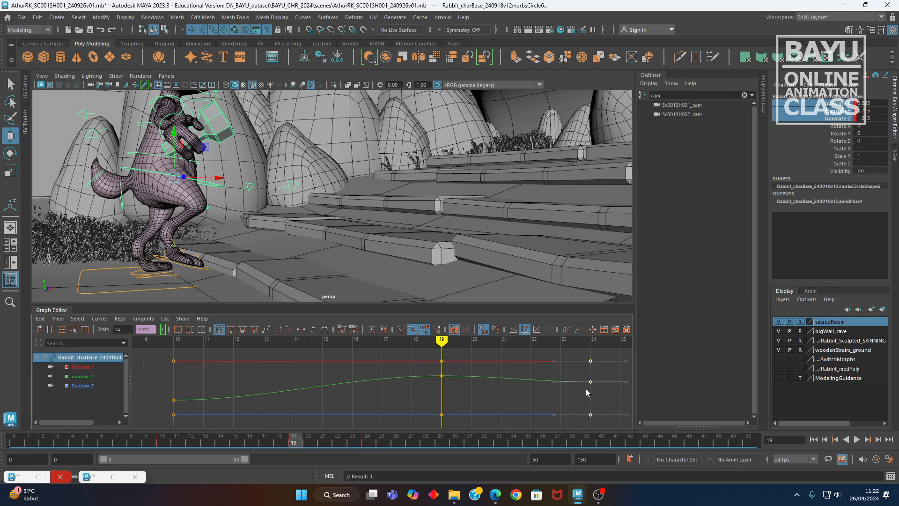
{"action": "left_click_drag", "start_coordinate": [422, 352], "coordinate": [486, 431]}
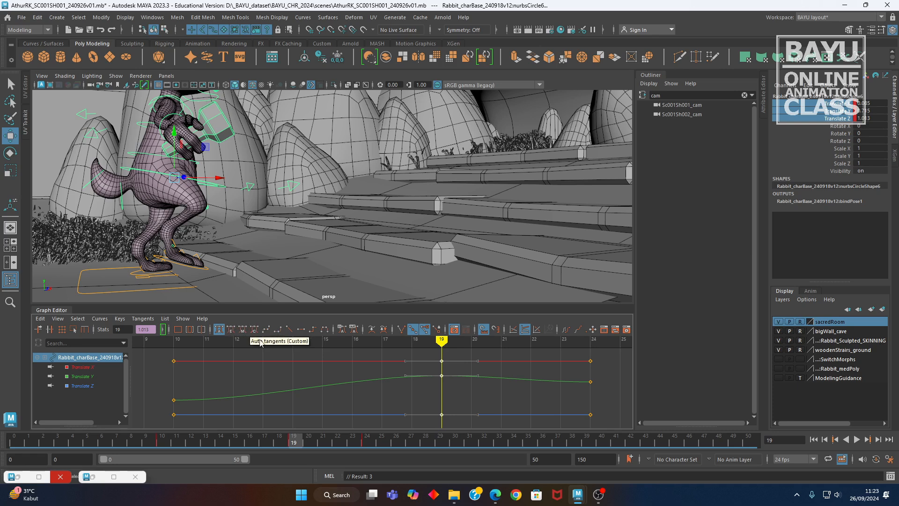
Isolate the body's Translate Y curve and tilt the frame 19 key's tangent slightly upward along the rise
{"action": "left_click", "coordinate": [73, 376]}
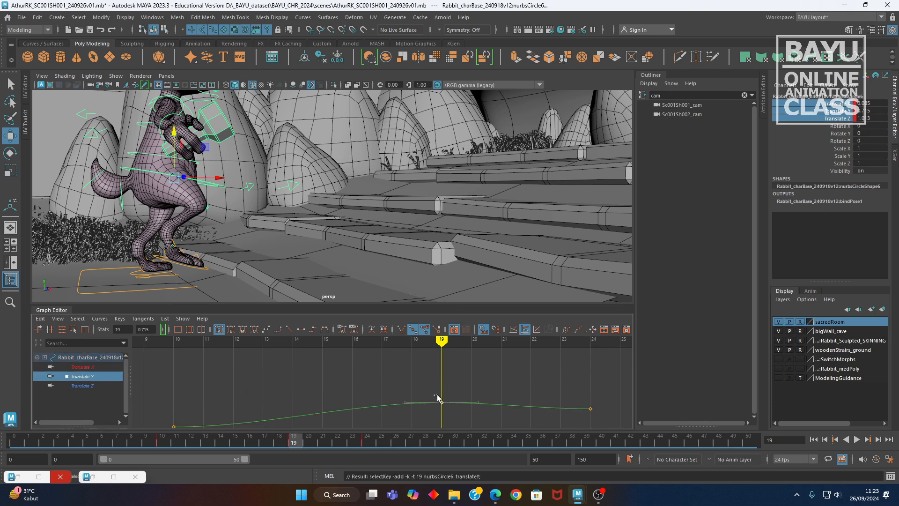
{"action": "key", "text": "a"}
{"action": "left_click_drag", "start_coordinate": [435, 355], "coordinate": [455, 373]}
{"action": "left_click", "coordinate": [406, 360]}
{"action": "middle_click_drag", "start_coordinate": [414, 363], "coordinate": [408, 367]}
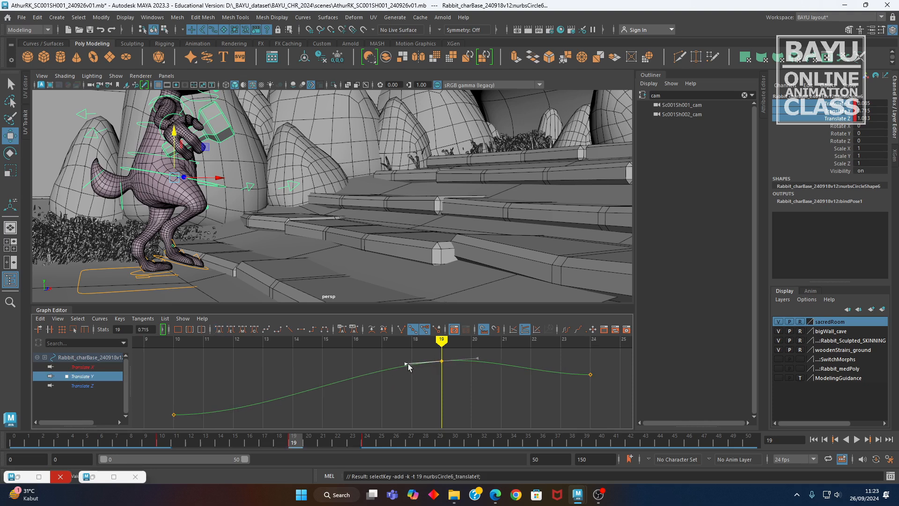
Select the left foot control at frame 24, set Foot Roll Left to -4 and key it
{"action": "left_click_drag", "start_coordinate": [162, 443], "coordinate": [368, 456]}
{"action": "left_click_drag", "start_coordinate": [201, 285], "coordinate": [204, 266], "text": "alt"}
{"action": "left_click", "coordinate": [211, 262]}
{"action": "left_click_drag", "start_coordinate": [313, 293], "coordinate": [291, 280], "text": "alt"}
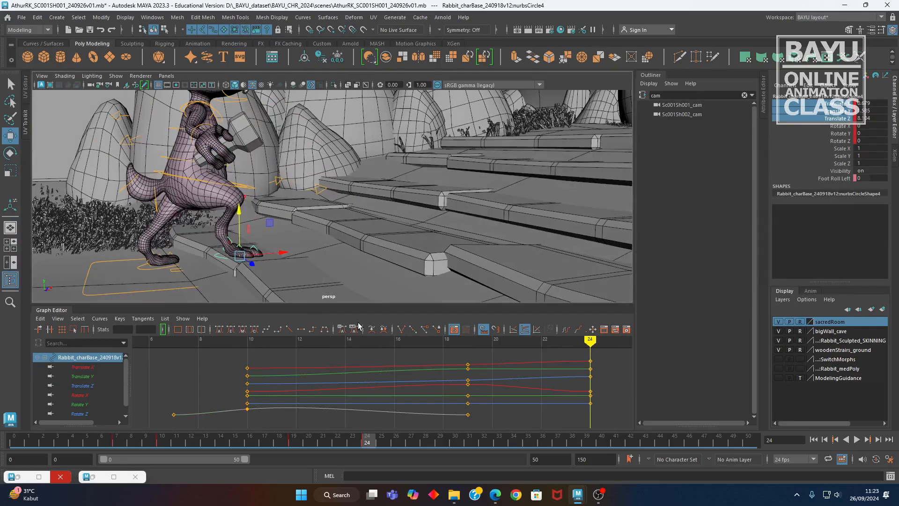
{"action": "left_click", "coordinate": [838, 179]}
{"action": "middle_click_drag", "start_coordinate": [508, 259], "coordinate": [530, 256]}
{"action": "left_click", "coordinate": [875, 178]}
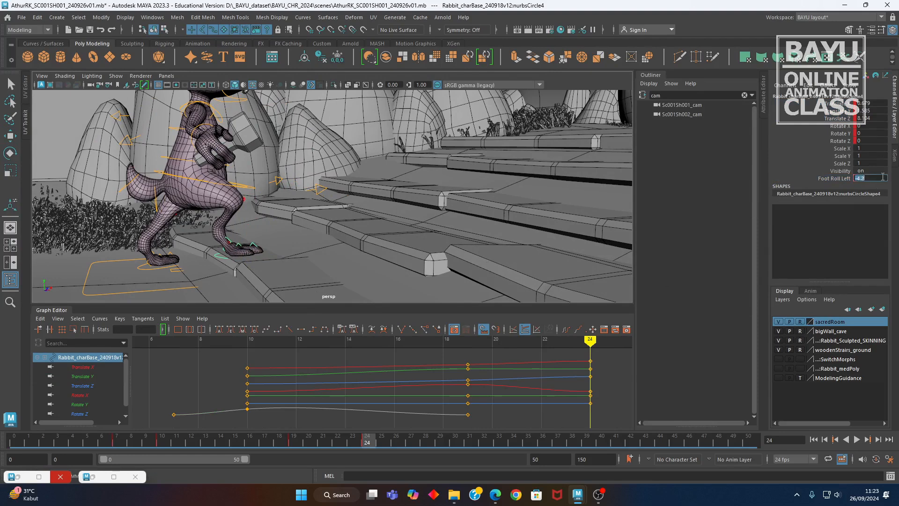
{"action": "type", "text": "-4"}
{"action": "key", "text": "Return"}
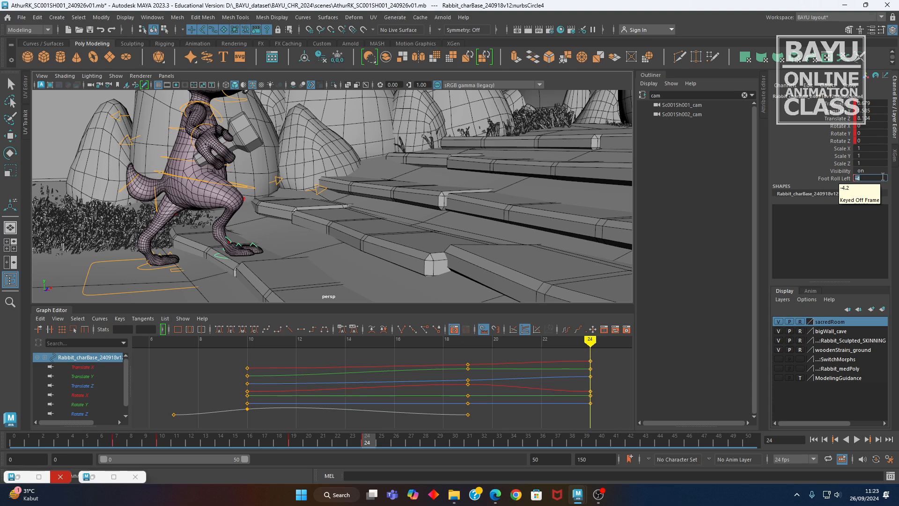
{"action": "left_click", "coordinate": [827, 180]}
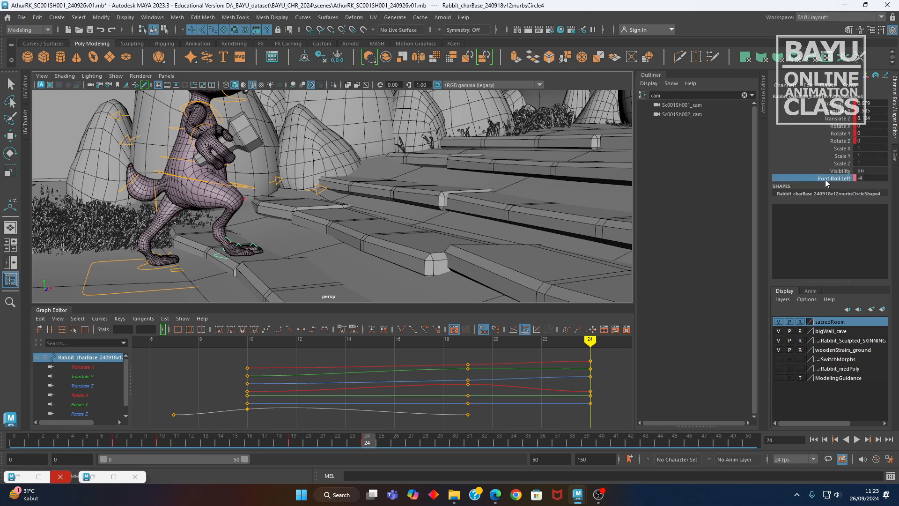
{"action": "right_click", "coordinate": [825, 179]}
{"action": "left_click", "coordinate": [815, 199]}
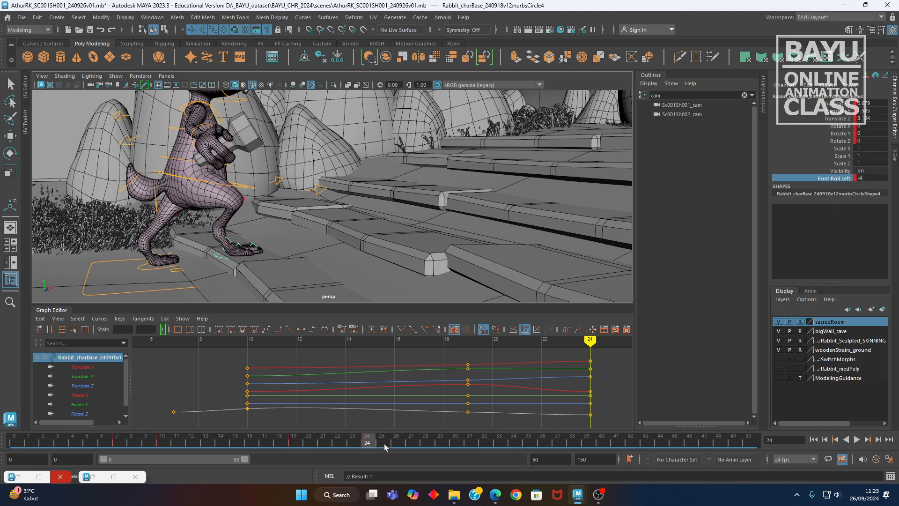
Set Foot Roll Left to 0 at frame 27 and key it so the foot lands flat
{"action": "left_click_drag", "start_coordinate": [368, 446], "coordinate": [408, 446]}
{"action": "left_click", "coordinate": [870, 178]}
{"action": "type", "text": "0"}
{"action": "key", "text": "Return"}
{"action": "left_click", "coordinate": [834, 179]}
{"action": "right_click", "coordinate": [834, 179]}
{"action": "left_click", "coordinate": [824, 186]}
Change Foot Roll Left at frame 24 to -7, key it and check the foot's landing
{"action": "left_click_drag", "start_coordinate": [210, 443], "coordinate": [368, 446]}
{"action": "left_click", "coordinate": [884, 178]}
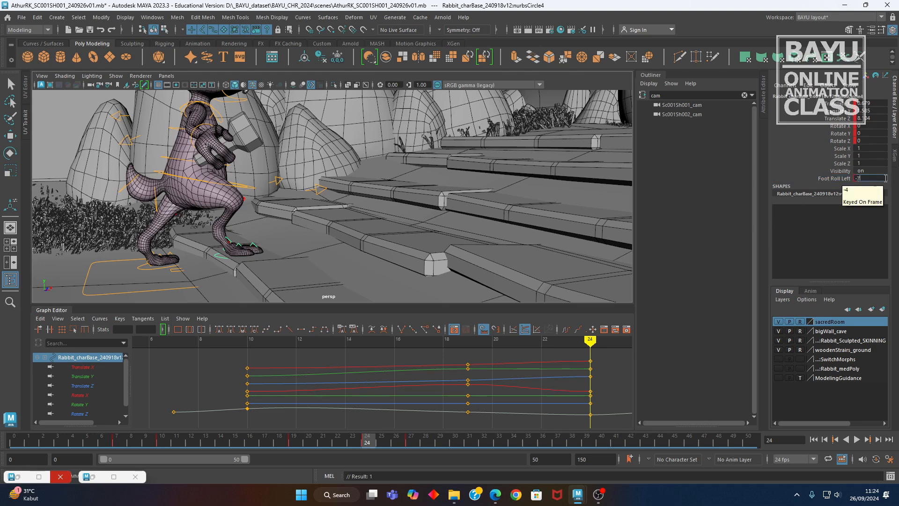
{"action": "key", "text": "Return"}
{"action": "left_click", "coordinate": [836, 178]}
{"action": "right_click", "coordinate": [837, 179]}
{"action": "left_click", "coordinate": [830, 199]}
{"action": "mouse_move", "coordinate": [363, 440]}
{"action": "left_mouse_down"}
{"action": "mouse_move", "coordinate": [158, 440]}
{"action": "mouse_move", "coordinate": [384, 442]}
{"action": "mouse_move", "coordinate": [208, 432]}
{"action": "mouse_move", "coordinate": [418, 418]}
{"action": "mouse_move", "coordinate": [179, 423]}
{"action": "mouse_move", "coordinate": [286, 435]}
{"action": "mouse_move", "coordinate": [108, 445]}
{"action": "mouse_move", "coordinate": [367, 443]}
{"action": "mouse_move", "coordinate": [359, 448]}
{"action": "left_mouse_up"}
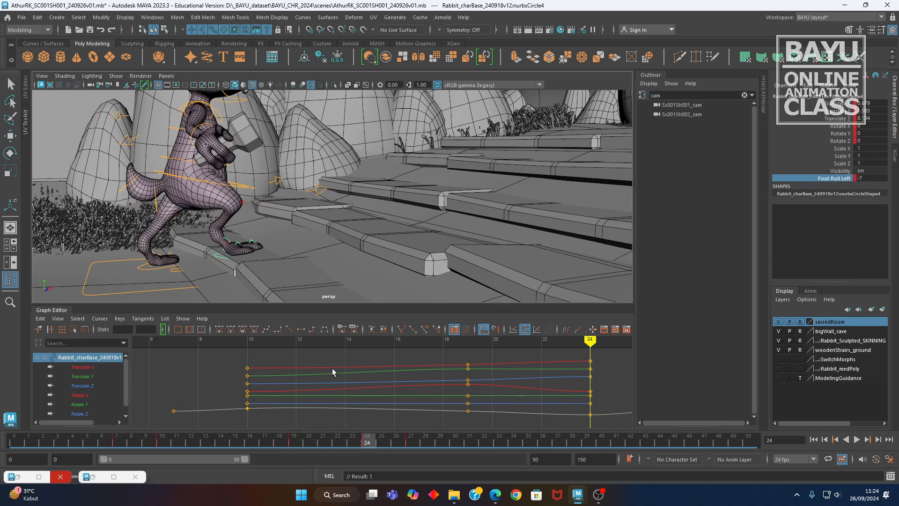
Select the right foot control and move it forward and up ahead of the left foot at frame 38
{"action": "middle_click_drag", "start_coordinate": [188, 264], "coordinate": [202, 262], "text": "alt"}
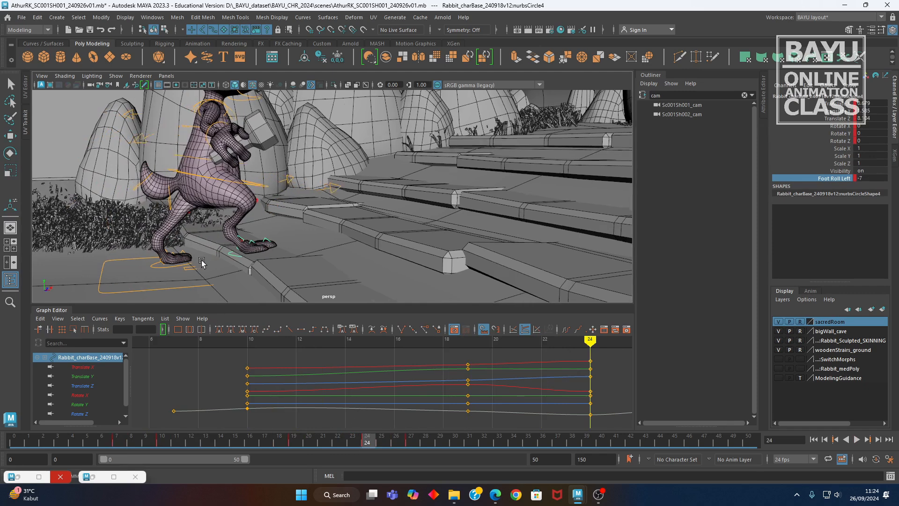
{"action": "left_click", "coordinate": [174, 268]}
{"action": "key", "text": "w"}
{"action": "left_click_drag", "start_coordinate": [178, 264], "coordinate": [230, 173], "text": "alt"}
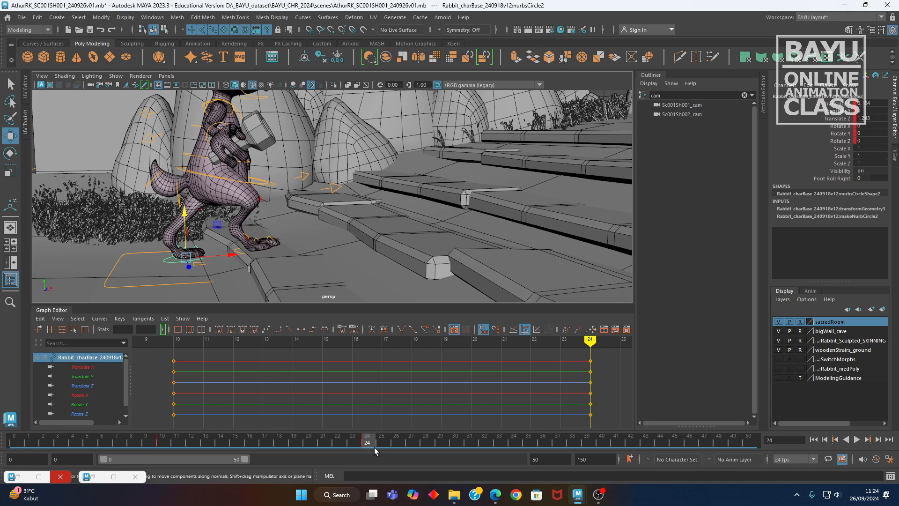
{"action": "left_click_drag", "start_coordinate": [368, 445], "coordinate": [576, 450]}
{"action": "middle_click_drag", "start_coordinate": [209, 254], "coordinate": [169, 264], "text": "alt"}
{"action": "left_click_drag", "start_coordinate": [173, 276], "coordinate": [172, 274], "text": "alt"}
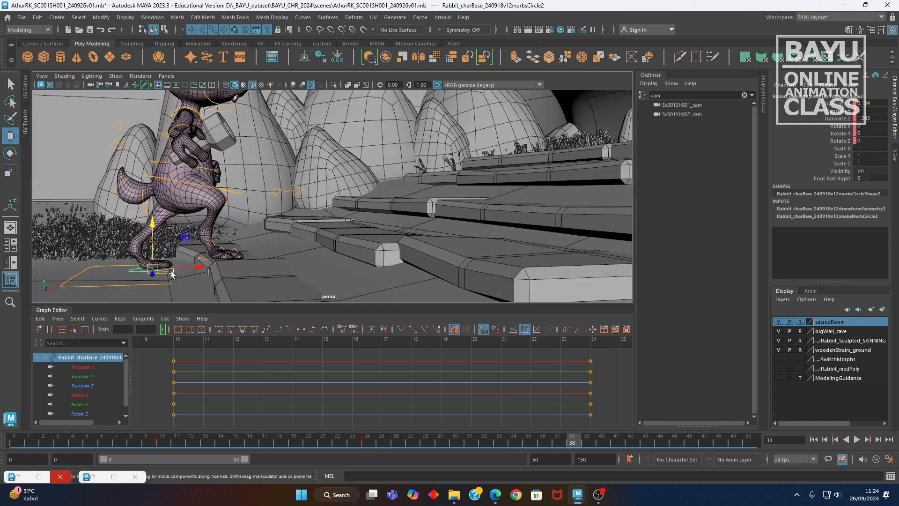
{"action": "left_click_drag", "start_coordinate": [187, 229], "coordinate": [335, 224]}
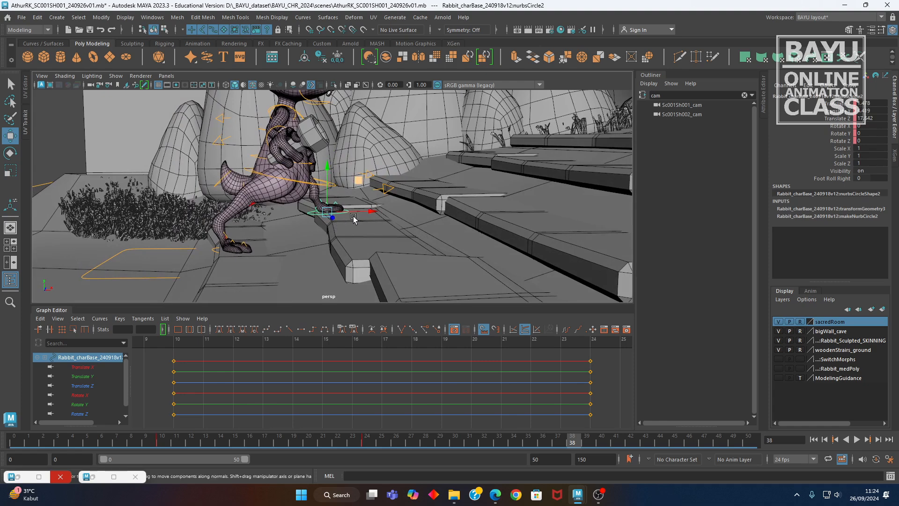
{"action": "left_click_drag", "start_coordinate": [363, 185], "coordinate": [338, 235], "text": "alt"}
{"action": "middle_click_drag", "start_coordinate": [391, 230], "coordinate": [378, 244], "text": "alt"}
Key the right foot control's Translate and Rotate channels at frame 38
{"action": "left_click_drag", "start_coordinate": [831, 104], "coordinate": [834, 144]}
{"action": "right_click", "coordinate": [819, 140]}
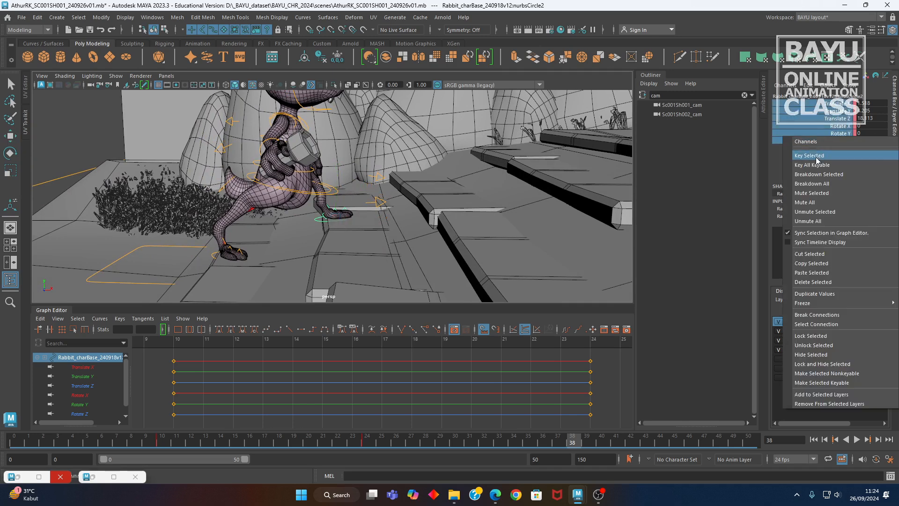
{"action": "left_click", "coordinate": [819, 152]}
Select the rabbit's body control and shift it at frame 38 to balance over the stepping legs
{"action": "middle_click_drag", "start_coordinate": [346, 229], "coordinate": [348, 237], "text": "alt"}
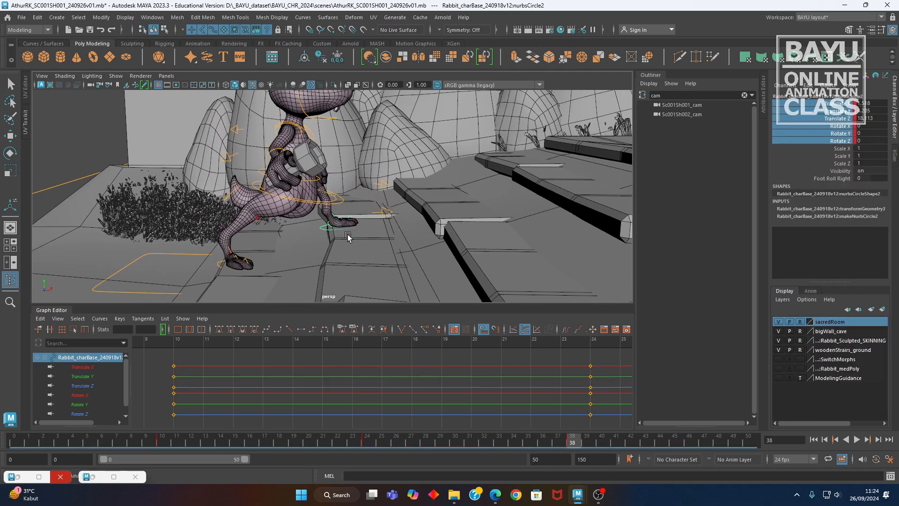
{"action": "left_click", "coordinate": [342, 202]}
{"action": "left_click_drag", "start_coordinate": [334, 233], "coordinate": [349, 226], "text": "alt"}
{"action": "middle_click_drag", "start_coordinate": [318, 240], "coordinate": [337, 250], "text": "alt"}
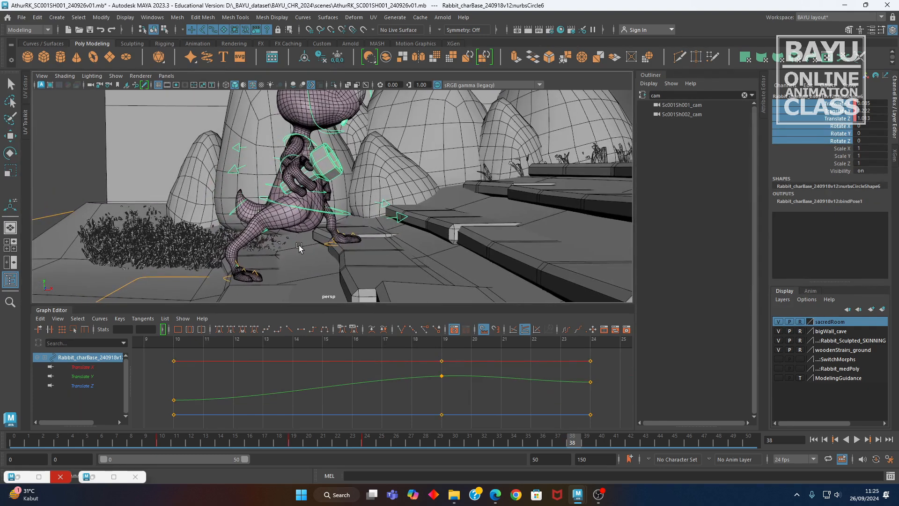
{"action": "key", "text": "w"}
{"action": "left_click_drag", "start_coordinate": [335, 176], "coordinate": [321, 166]}
{"action": "left_click_drag", "start_coordinate": [381, 231], "coordinate": [437, 230], "text": "alt"}
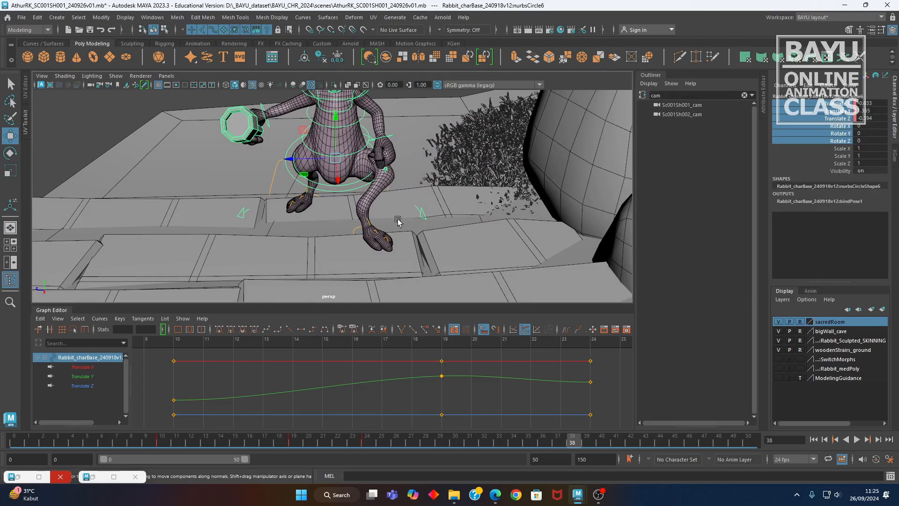
{"action": "left_click", "coordinate": [424, 216]}
{"action": "left_click_drag", "start_coordinate": [391, 227], "coordinate": [307, 155]}
{"action": "key", "text": "ctrl+z"}
Pull the right foot control back, tilt it about -9.6 on Rotate X, and key its Translate and Rotate channels at frame 38
{"action": "left_click", "coordinate": [322, 198]}
{"action": "mouse_move", "coordinate": [323, 211]}
{"action": "left_mouse_down", "text": "alt"}
{"action": "mouse_move", "coordinate": [355, 228]}
{"action": "mouse_move", "coordinate": [399, 229]}
{"action": "mouse_move", "coordinate": [327, 228]}
{"action": "left_mouse_up", "text": "alt"}
{"action": "left_click_drag", "start_coordinate": [315, 187], "coordinate": [295, 189]}
{"action": "left_click_drag", "start_coordinate": [345, 253], "coordinate": [256, 303], "text": "alt"}
{"action": "left_click_drag", "start_coordinate": [311, 269], "coordinate": [327, 222], "text": "alt"}
{"action": "left_click", "coordinate": [313, 220]}
{"action": "key", "text": "e"}
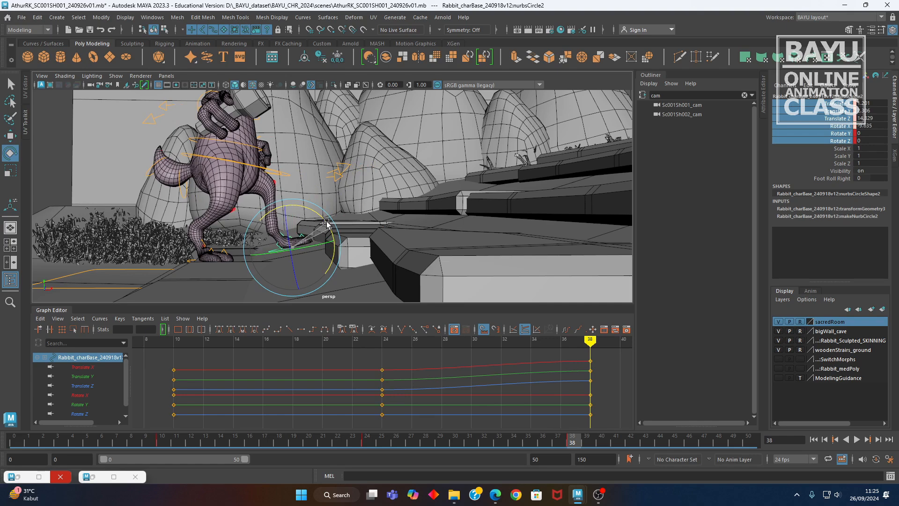
{"action": "left_click_drag", "start_coordinate": [327, 223], "coordinate": [317, 261], "text": "alt"}
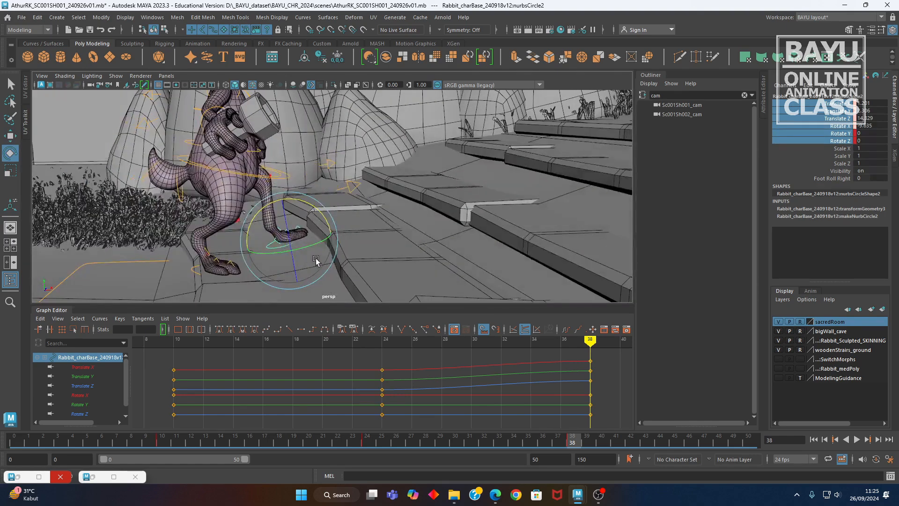
{"action": "right_click", "coordinate": [866, 130]}
{"action": "left_click", "coordinate": [828, 142]}
Reposition the rabbit's knee direction controls in front of the legs at frame 38
{"action": "left_click_drag", "start_coordinate": [391, 223], "coordinate": [365, 231], "text": "alt"}
{"action": "left_click", "coordinate": [416, 174]}
{"action": "left_click_drag", "start_coordinate": [416, 174], "coordinate": [432, 212], "text": "alt"}
{"action": "key", "text": "w"}
{"action": "left_click_drag", "start_coordinate": [393, 188], "coordinate": [362, 189]}
{"action": "left_click", "coordinate": [243, 179]}
{"action": "left_click_drag", "start_coordinate": [219, 184], "coordinate": [407, 204]}
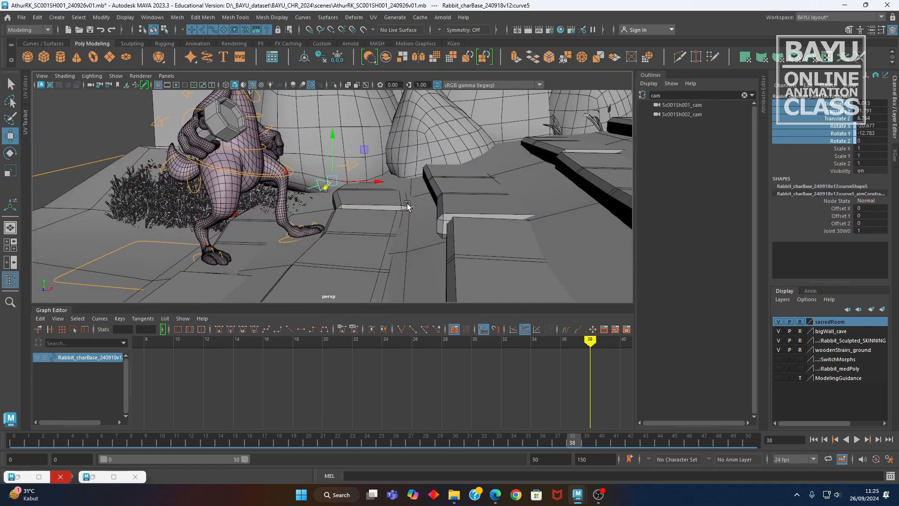
Select the rabbit's body control and key its Translate channels at frame 38
{"action": "left_click", "coordinate": [281, 177]}
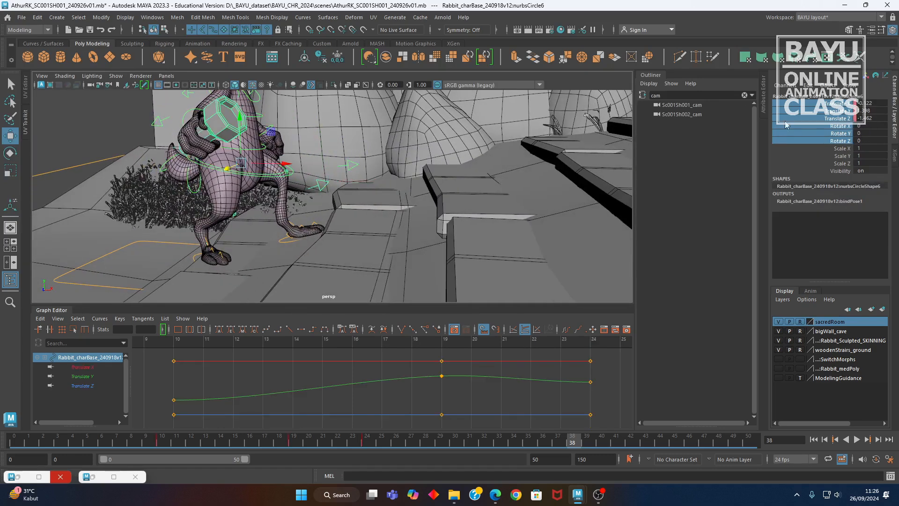
{"action": "left_click_drag", "start_coordinate": [827, 103], "coordinate": [828, 118]}
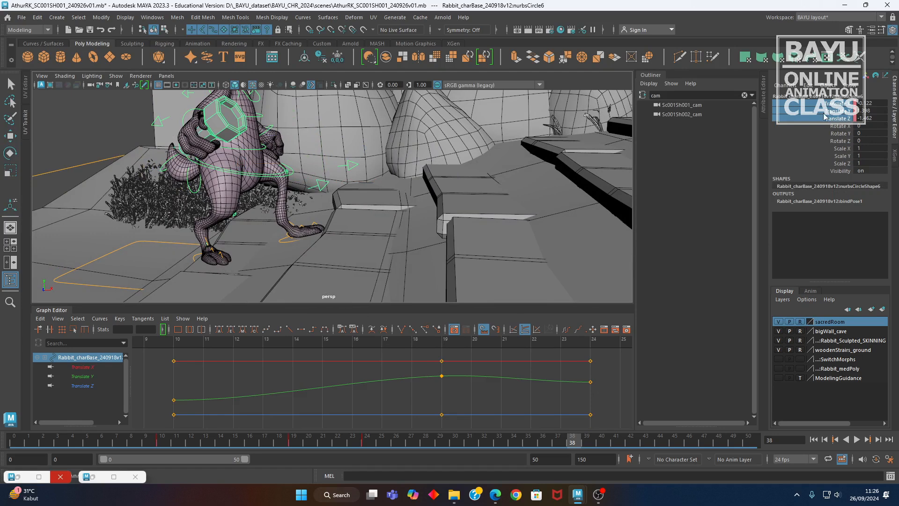
{"action": "right_click", "coordinate": [824, 115]}
{"action": "left_click", "coordinate": [824, 131]}
Scrub and play the animation between frames 30 and 38 to examine how the right foot steps up
{"action": "left_click_drag", "start_coordinate": [558, 439], "coordinate": [464, 416]}
{"action": "left_click_drag", "start_coordinate": [343, 264], "coordinate": [200, 256], "text": "alt"}
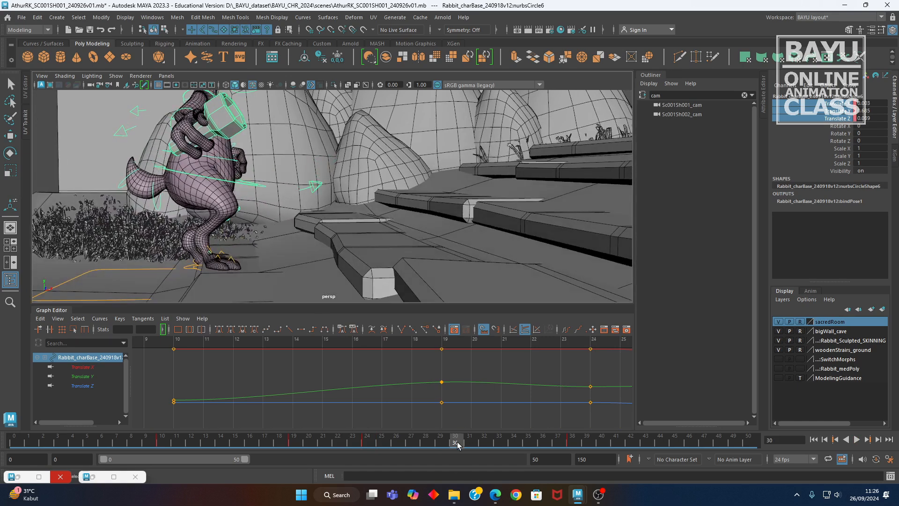
{"action": "left_click_drag", "start_coordinate": [456, 445], "coordinate": [484, 449]}
{"action": "mouse_move", "coordinate": [274, 277]}
{"action": "left_mouse_down", "text": "alt"}
{"action": "mouse_move", "coordinate": [341, 278]}
{"action": "mouse_move", "coordinate": [288, 280]}
{"action": "left_mouse_up", "text": "alt"}
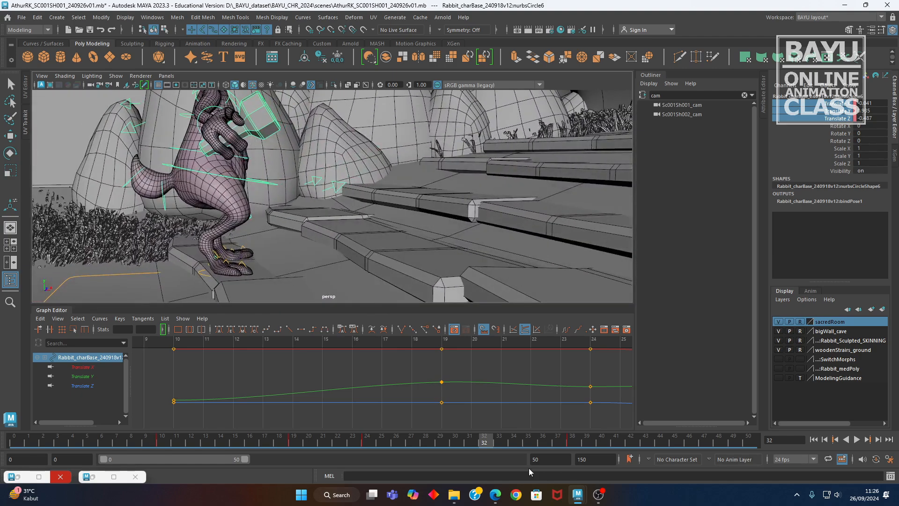
{"action": "key", "text": "alt+v"}
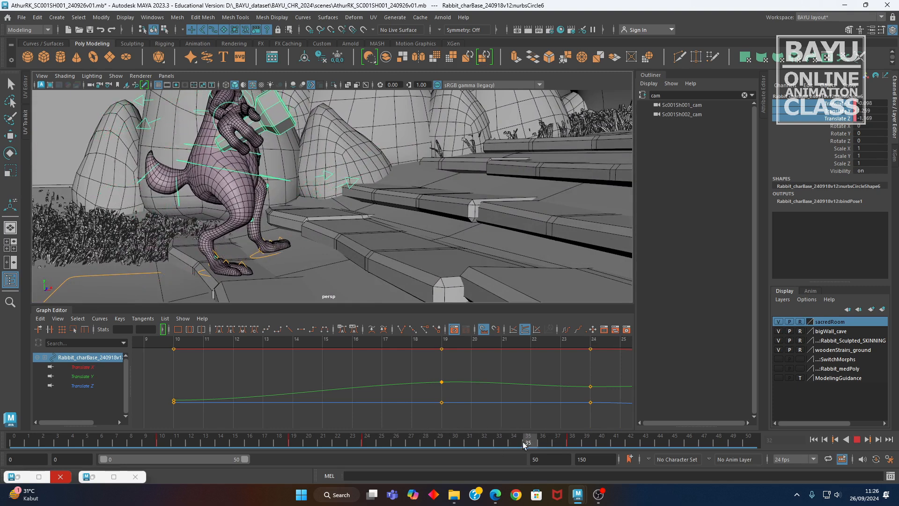
{"action": "left_click_drag", "start_coordinate": [496, 449], "coordinate": [465, 451]}
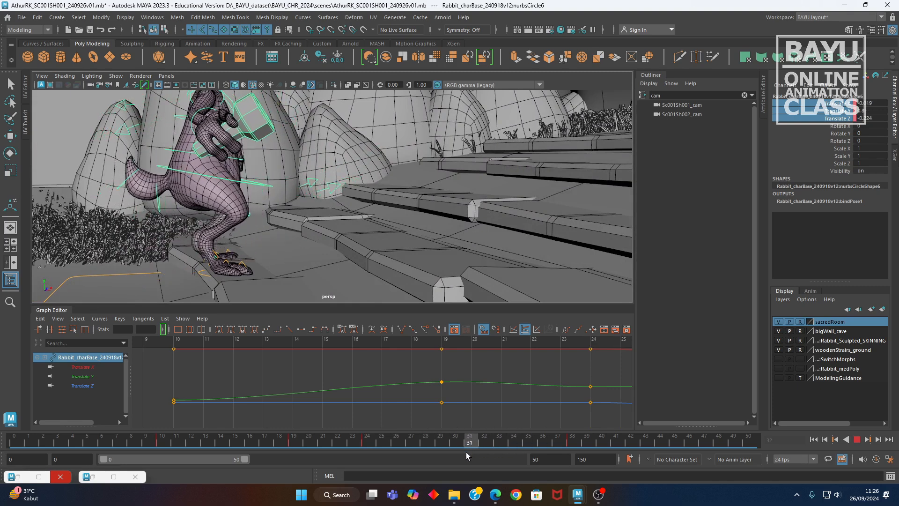
{"action": "key", "text": "alt+v"}
Raise the rabbit's right foot control at frame 31 and key its Translate and Rotate channels
{"action": "left_click_drag", "start_coordinate": [328, 262], "coordinate": [289, 268], "text": "alt"}
{"action": "key", "text": "4"}
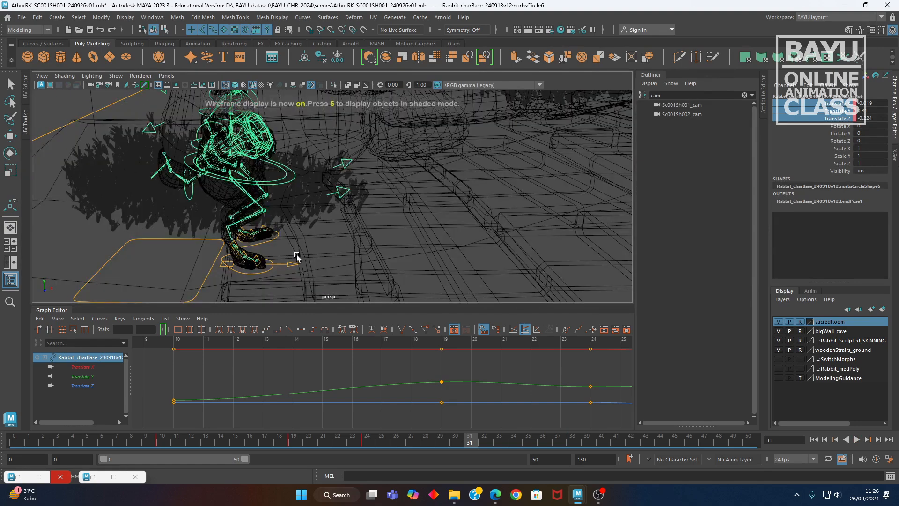
{"action": "left_click", "coordinate": [265, 244]}
{"action": "mouse_move", "coordinate": [307, 283]}
{"action": "left_mouse_down", "text": "alt"}
{"action": "mouse_move", "coordinate": [309, 267]}
{"action": "mouse_move", "coordinate": [312, 285]}
{"action": "left_mouse_up", "text": "alt"}
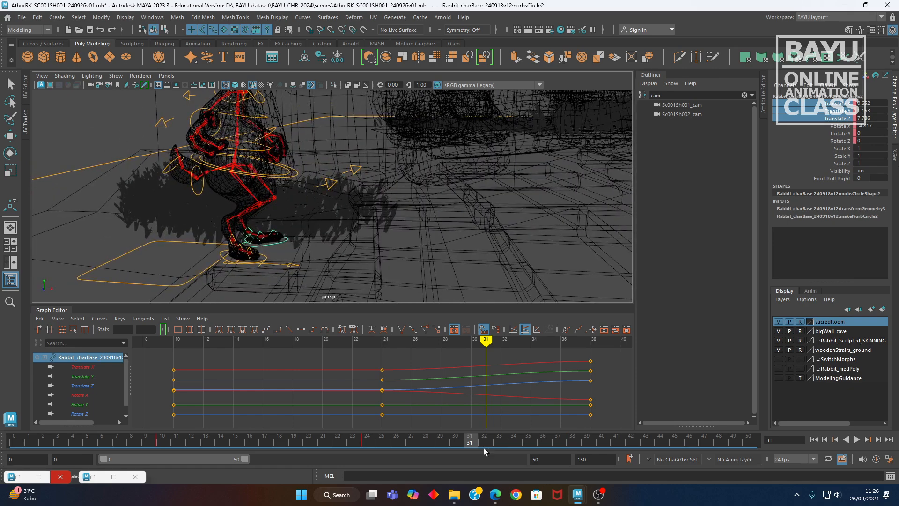
{"action": "mouse_move", "coordinate": [304, 246]}
{"action": "left_mouse_down", "text": "alt"}
{"action": "mouse_move", "coordinate": [309, 263]}
{"action": "mouse_move", "coordinate": [327, 270]}
{"action": "mouse_move", "coordinate": [334, 263]}
{"action": "mouse_move", "coordinate": [331, 280]}
{"action": "mouse_move", "coordinate": [307, 252]}
{"action": "mouse_move", "coordinate": [319, 245]}
{"action": "mouse_move", "coordinate": [313, 234]}
{"action": "left_mouse_up", "text": "alt"}
{"action": "key", "text": "5"}
{"action": "key", "text": "w"}
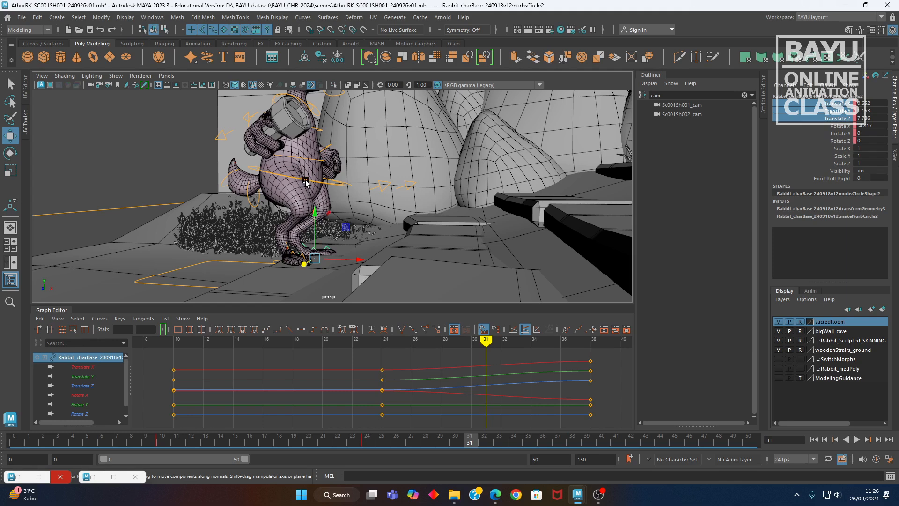
{"action": "left_click_drag", "start_coordinate": [313, 226], "coordinate": [315, 210]}
{"action": "left_click_drag", "start_coordinate": [356, 255], "coordinate": [432, 287], "text": "alt"}
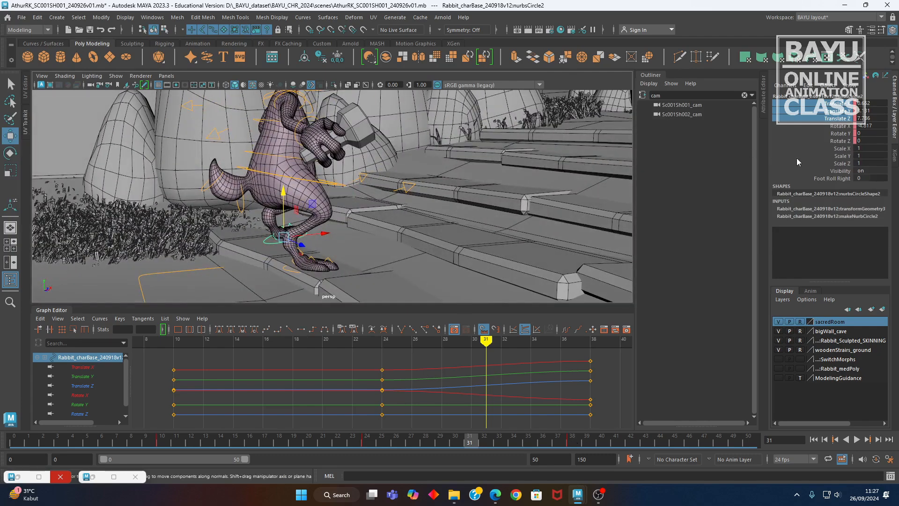
{"action": "left_click_drag", "start_coordinate": [837, 108], "coordinate": [834, 142]}
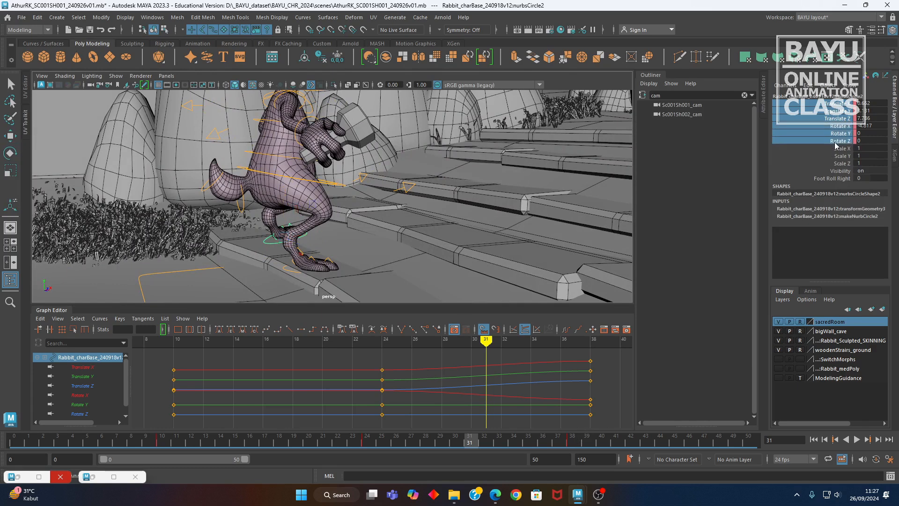
{"action": "right_click", "coordinate": [825, 128]}
{"action": "left_click", "coordinate": [826, 148]}
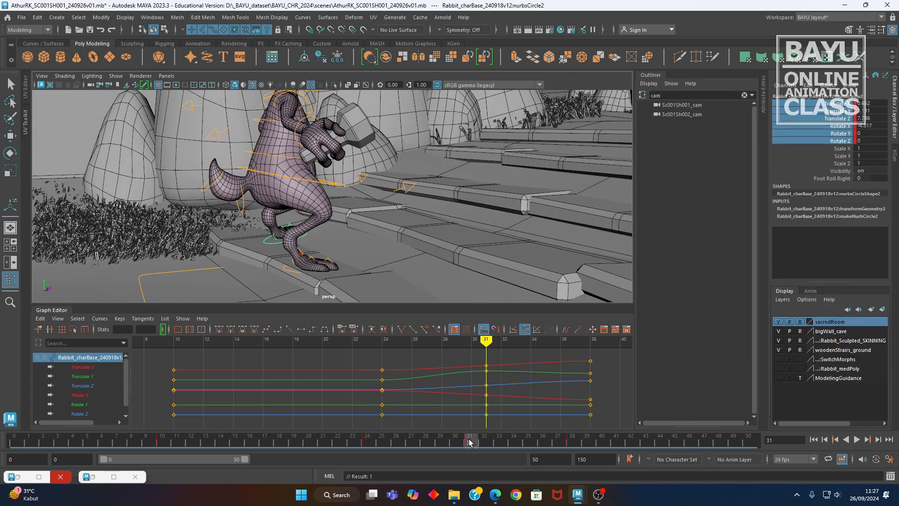
Raise the rabbit's body control slightly at frame 31 and key its Translate channels
{"action": "mouse_move", "coordinate": [469, 441]}
{"action": "left_mouse_down"}
{"action": "mouse_move", "coordinate": [366, 449]}
{"action": "mouse_move", "coordinate": [574, 457]}
{"action": "left_mouse_up"}
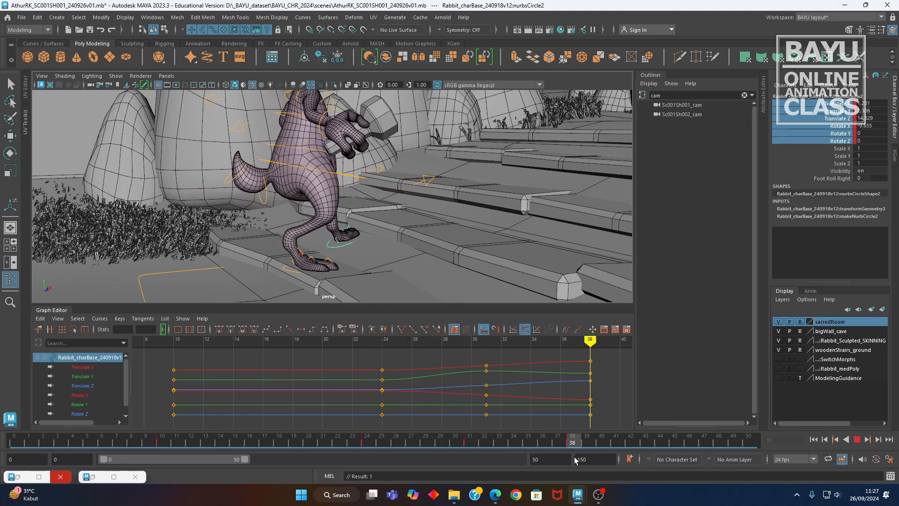
{"action": "left_click_drag", "start_coordinate": [340, 235], "coordinate": [294, 232], "text": "alt"}
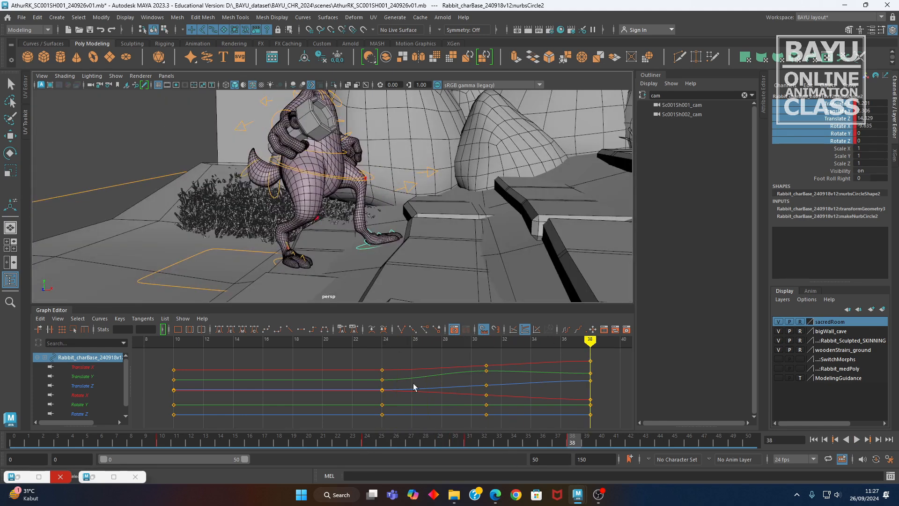
{"action": "left_click", "coordinate": [469, 441]}
{"action": "left_click_drag", "start_coordinate": [336, 206], "coordinate": [298, 201], "text": "alt"}
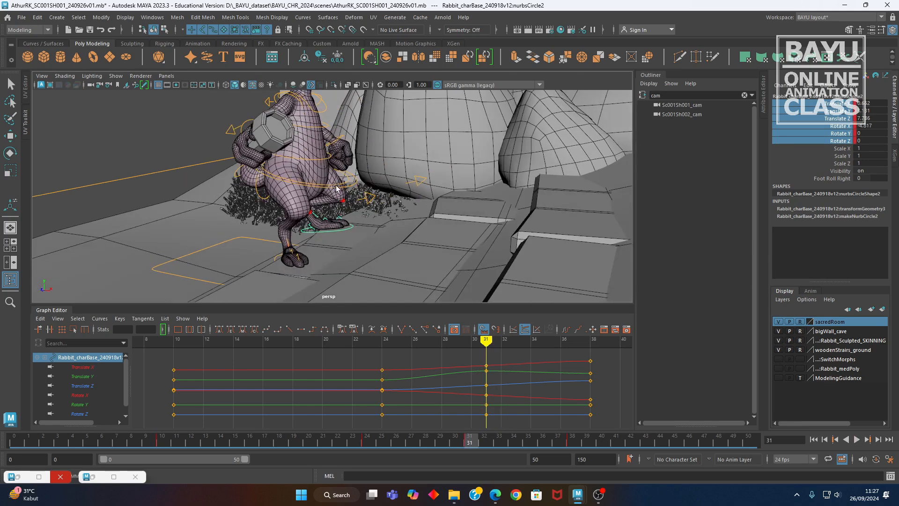
{"action": "left_click", "coordinate": [348, 188]}
{"action": "left_click_drag", "start_coordinate": [348, 188], "coordinate": [297, 144], "text": "alt"}
{"action": "key", "text": "w"}
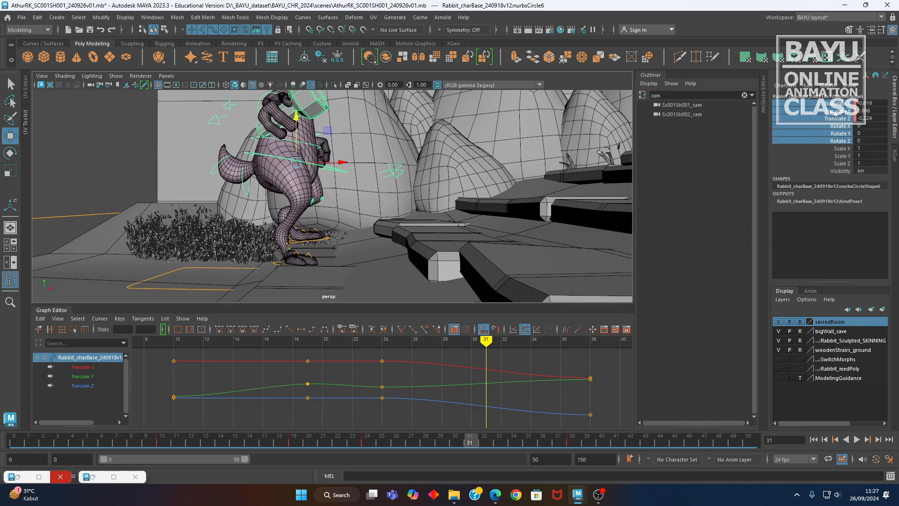
{"action": "left_click_drag", "start_coordinate": [834, 113], "coordinate": [834, 118]}
{"action": "right_click", "coordinate": [834, 118]}
{"action": "left_click", "coordinate": [820, 123]}
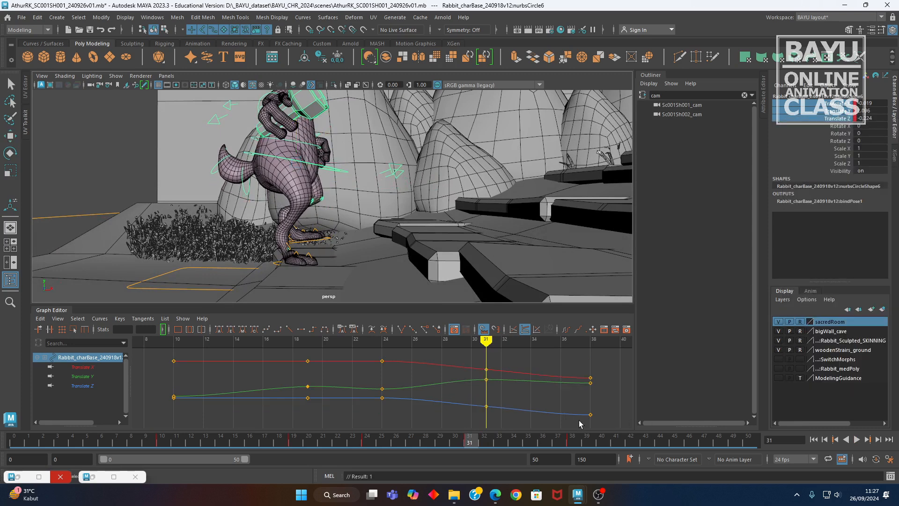
Select the right foot control and key its Foot Roll Right channel at frame 21 with a value of 0
{"action": "mouse_move", "coordinate": [469, 444]}
{"action": "left_mouse_down"}
{"action": "mouse_move", "coordinate": [377, 442]}
{"action": "mouse_move", "coordinate": [569, 428]}
{"action": "mouse_move", "coordinate": [469, 443]}
{"action": "mouse_move", "coordinate": [557, 443]}
{"action": "mouse_move", "coordinate": [367, 443]}
{"action": "left_mouse_up"}
{"action": "left_click_drag", "start_coordinate": [290, 264], "coordinate": [272, 294], "text": "alt"}
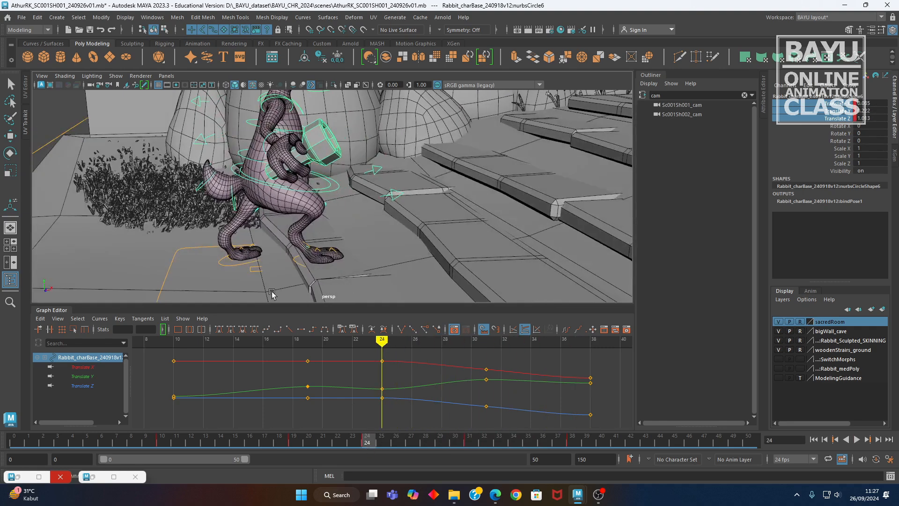
{"action": "left_click", "coordinate": [229, 268]}
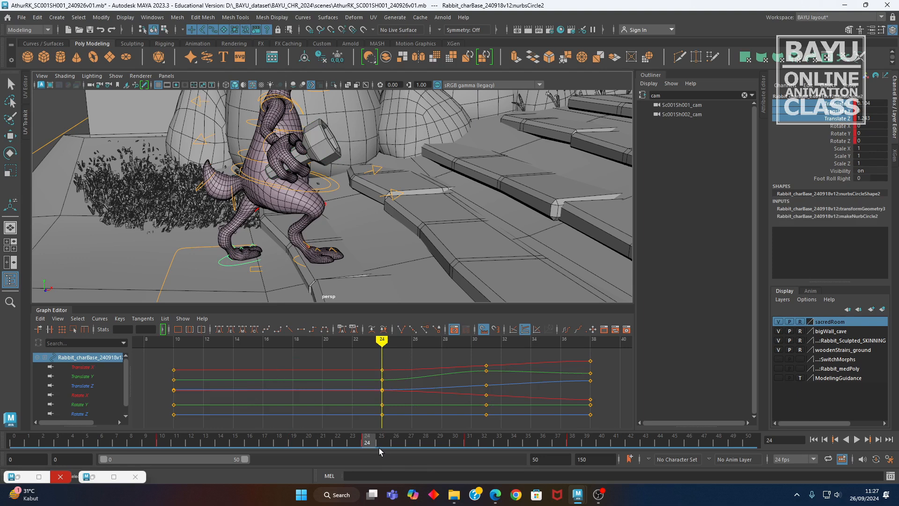
{"action": "left_click_drag", "start_coordinate": [368, 444], "coordinate": [321, 447]}
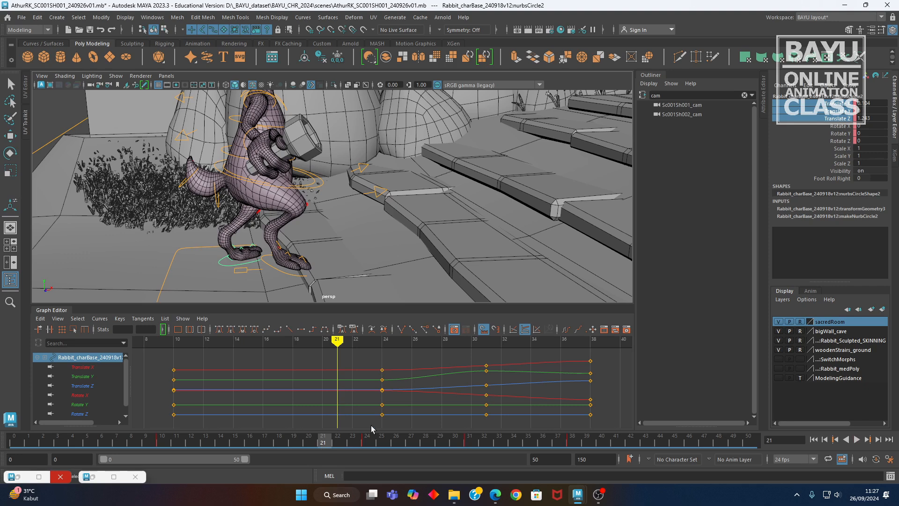
{"action": "left_click", "coordinate": [841, 179]}
{"action": "right_click", "coordinate": [841, 180]}
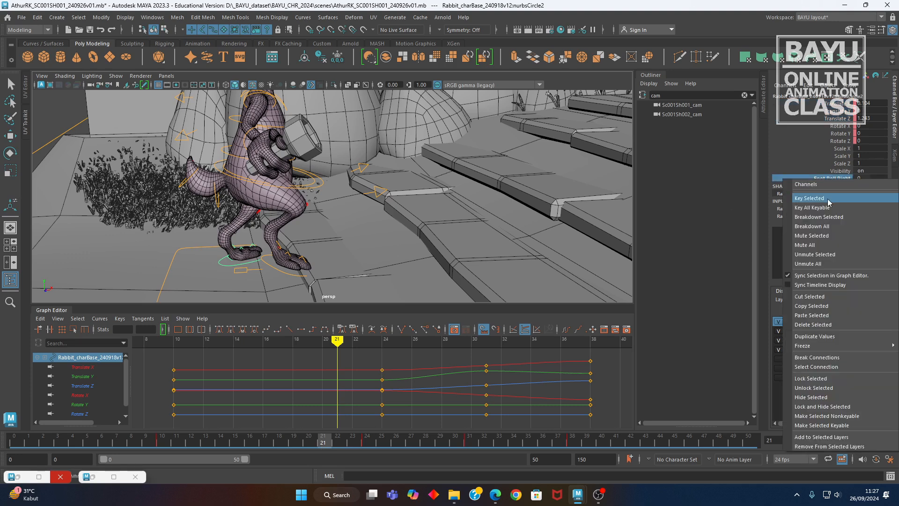
{"action": "left_click", "coordinate": [828, 200]}
Set the right foot's Foot Roll Right to 4 at frame 24 and key it
{"action": "left_click_drag", "start_coordinate": [333, 437], "coordinate": [368, 437]}
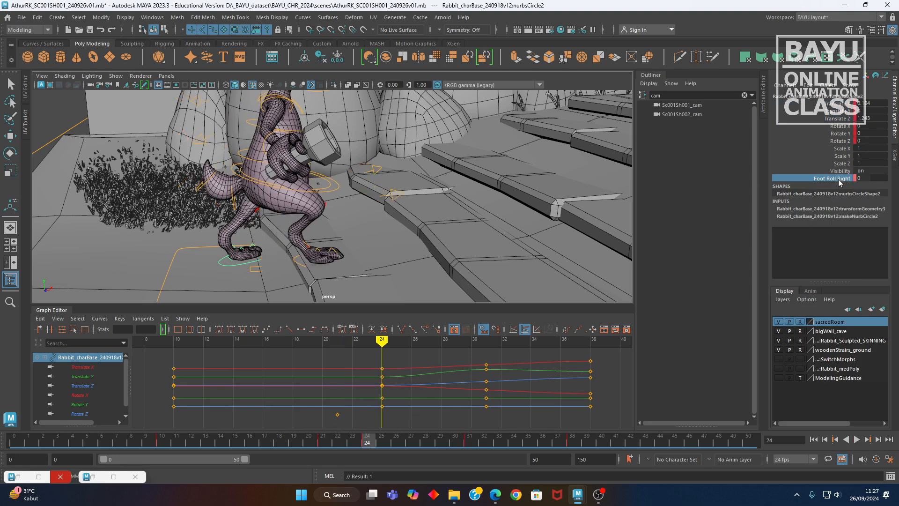
{"action": "mouse_move", "coordinate": [467, 283]}
{"action": "middle_mouse_down"}
{"action": "mouse_move", "coordinate": [458, 281]}
{"action": "mouse_move", "coordinate": [468, 278]}
{"action": "middle_mouse_up"}
{"action": "left_click_drag", "start_coordinate": [468, 279], "coordinate": [404, 275], "text": "alt"}
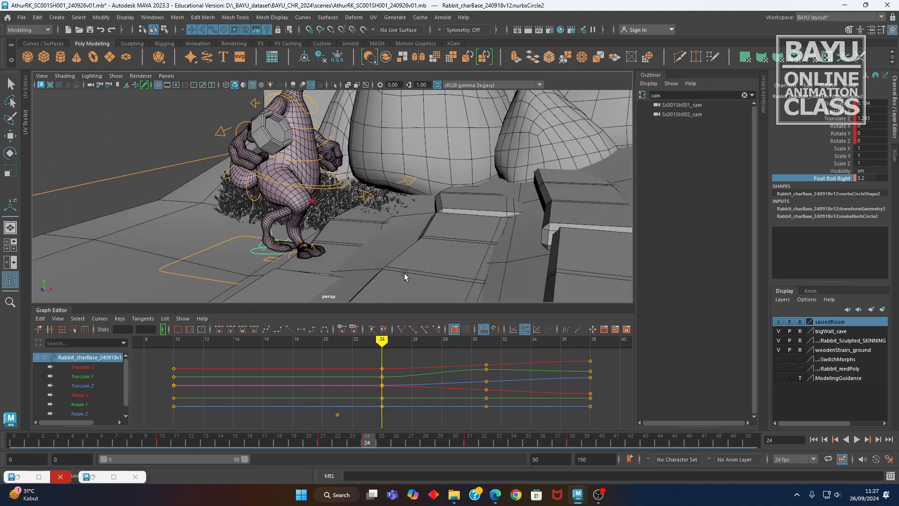
{"action": "double_click", "coordinate": [875, 178]}
{"action": "key", "text": "Return"}
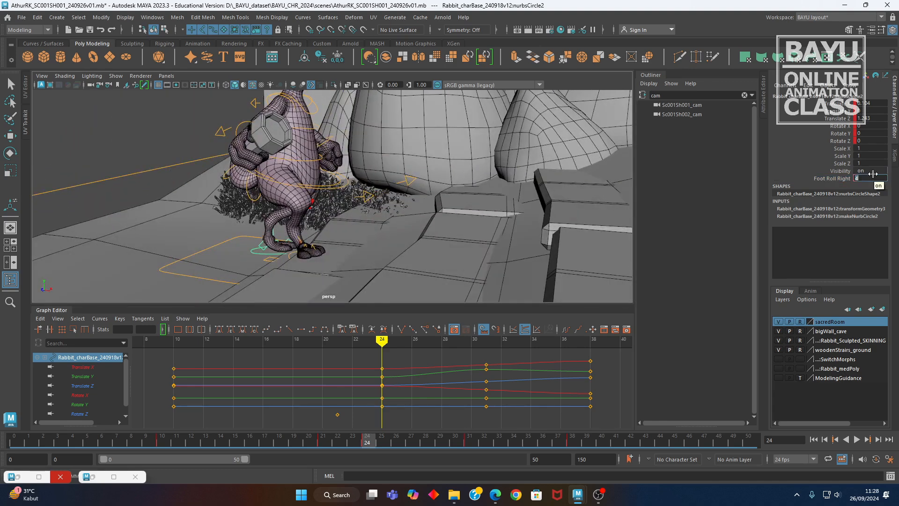
{"action": "right_click", "coordinate": [815, 182]}
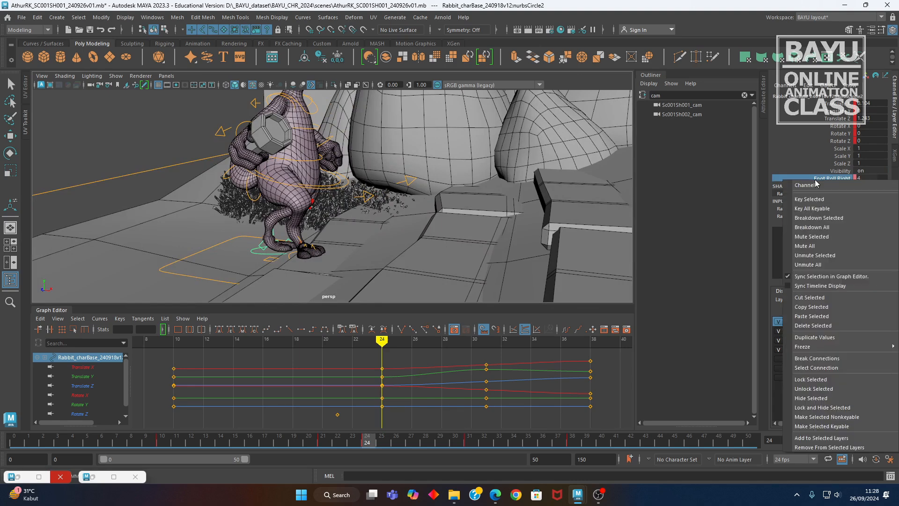
{"action": "left_click", "coordinate": [813, 198]}
Set the right foot's Foot Roll Right to 0 at frame 31 and key it
{"action": "left_click_drag", "start_coordinate": [369, 442], "coordinate": [468, 453]}
{"action": "left_click_drag", "start_coordinate": [365, 218], "coordinate": [897, 173], "text": "alt"}
{"action": "double_click", "coordinate": [870, 178]}
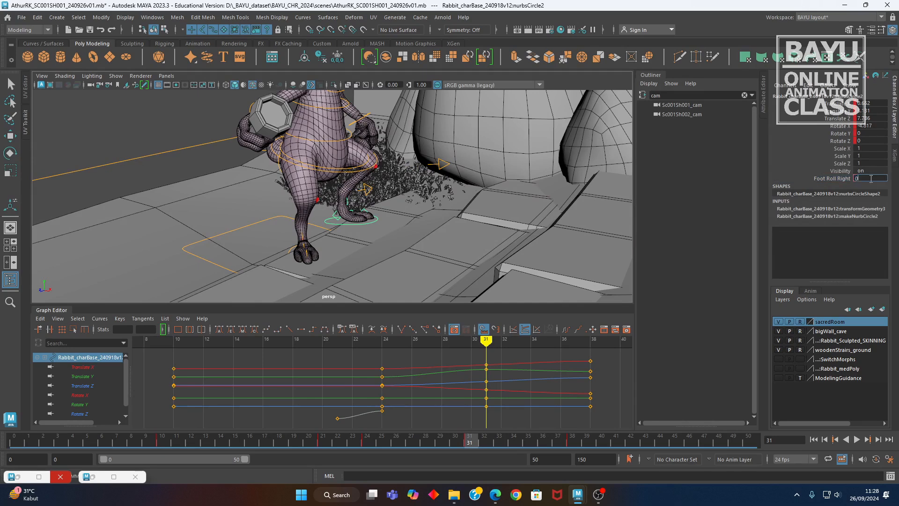
{"action": "type", "text": "0"}
{"action": "key", "text": "Return"}
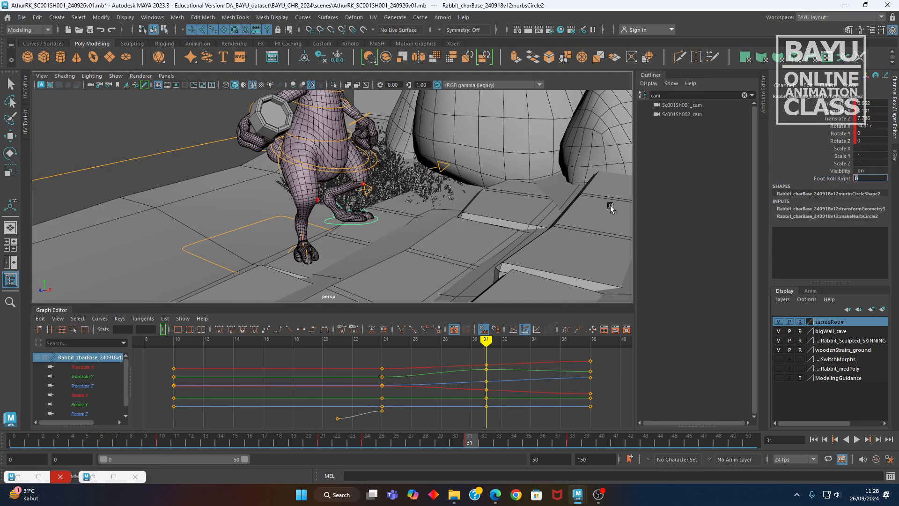
{"action": "left_click", "coordinate": [811, 178]}
{"action": "right_click", "coordinate": [813, 179]}
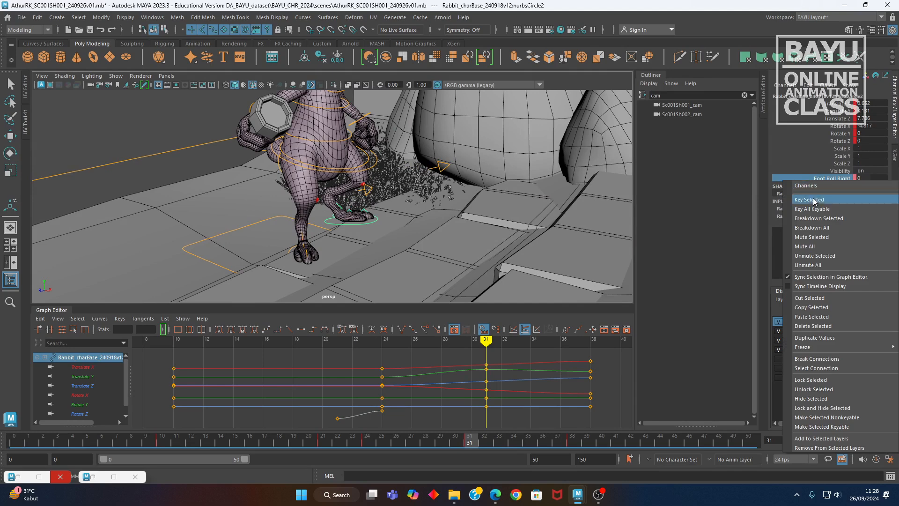
{"action": "left_click", "coordinate": [813, 199]}
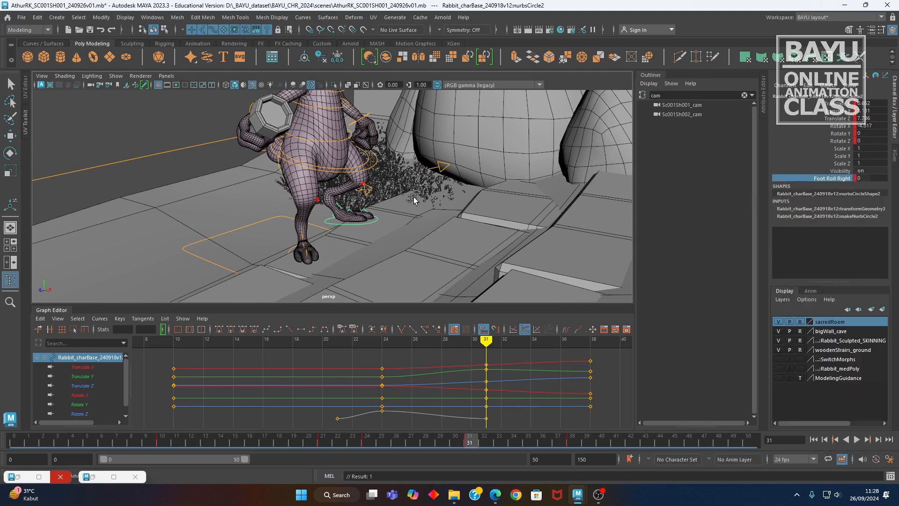
Tilt the right foot's toes down to about 16.7 on Rotate X at frame 31 and key that channel
{"action": "key", "text": "e"}
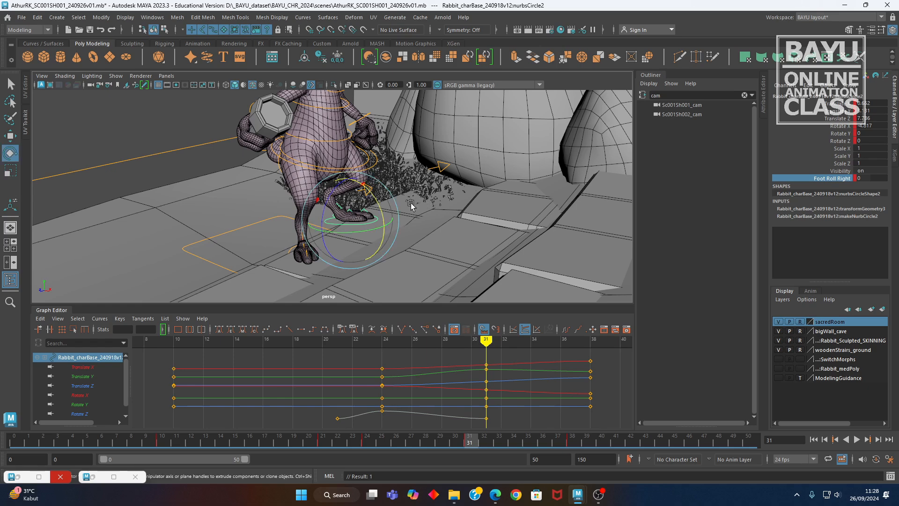
{"action": "left_click_drag", "start_coordinate": [418, 250], "coordinate": [380, 222], "text": "alt"}
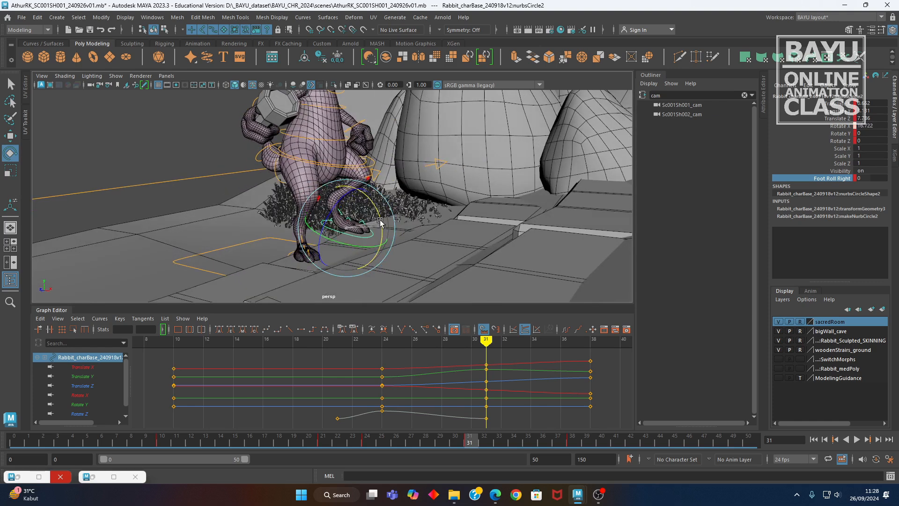
{"action": "left_click", "coordinate": [842, 127]}
{"action": "right_click", "coordinate": [842, 126]}
{"action": "left_click", "coordinate": [832, 147]}
Set the right foot's Foot Roll Right to -7 at frame 38 and key it
{"action": "left_click_drag", "start_coordinate": [348, 262], "coordinate": [316, 257], "text": "alt"}
{"action": "left_click_drag", "start_coordinate": [462, 448], "coordinate": [572, 441]}
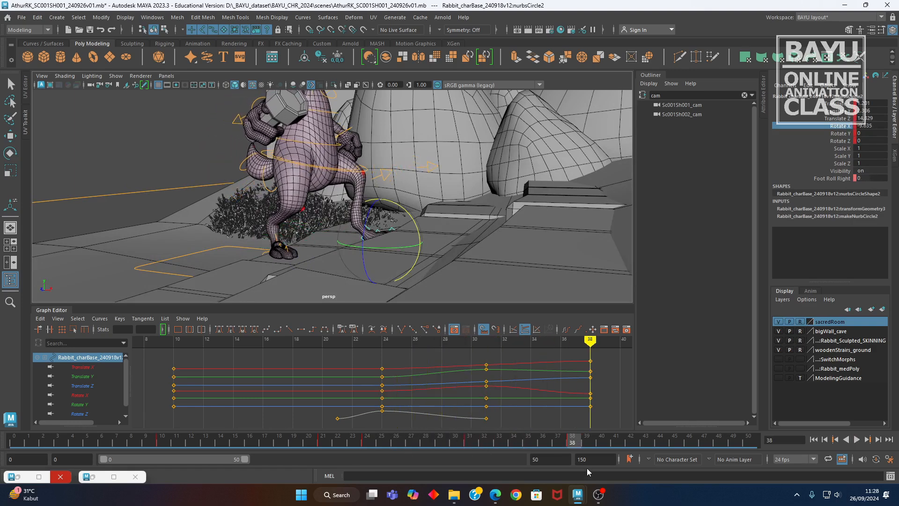
{"action": "left_click_drag", "start_coordinate": [365, 237], "coordinate": [403, 267], "text": "alt"}
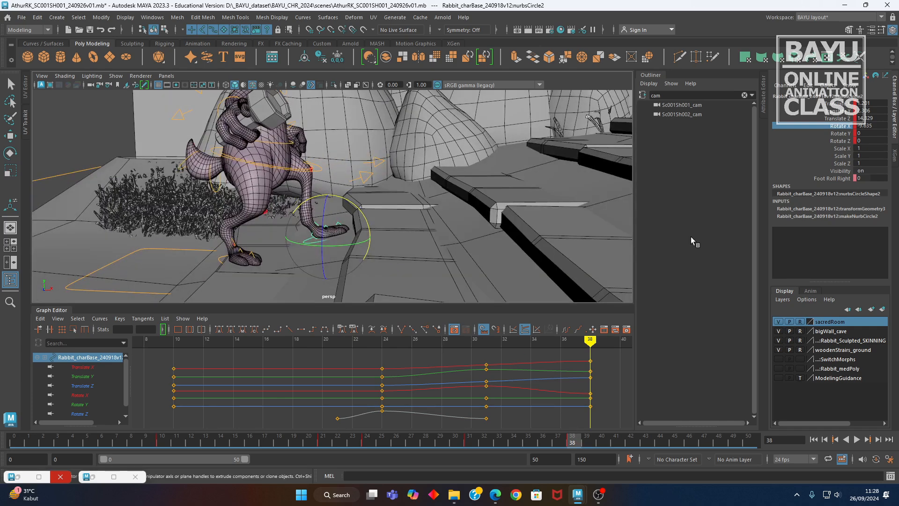
{"action": "left_click", "coordinate": [850, 179]}
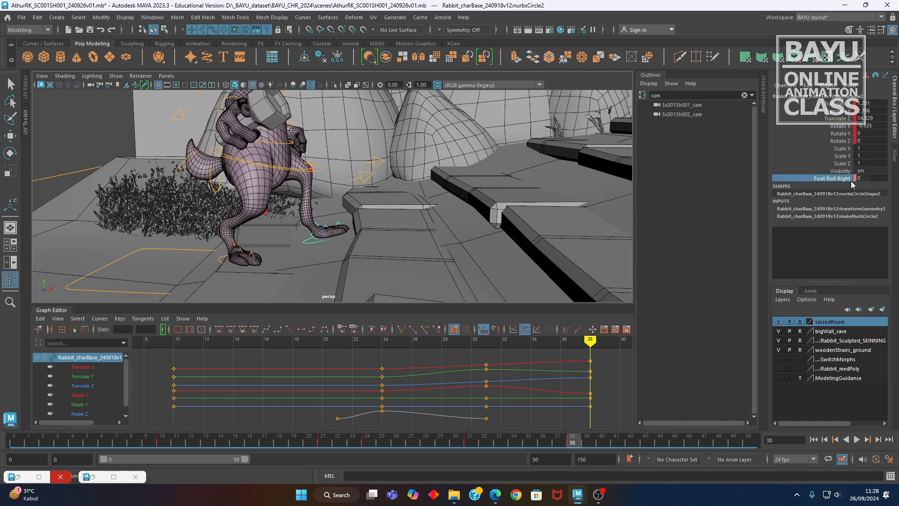
{"action": "double_click", "coordinate": [869, 178]}
{"action": "type", "text": "-"}
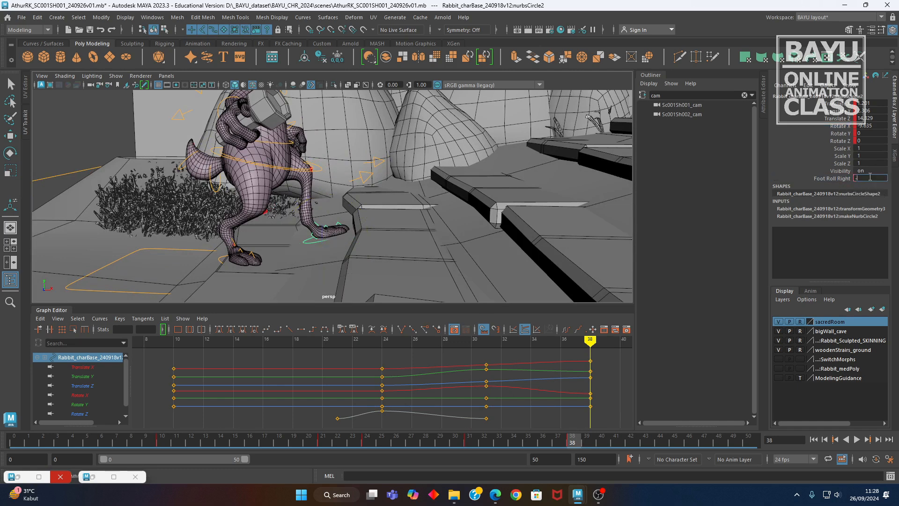
{"action": "type", "text": "7"}
{"action": "key", "text": "Return"}
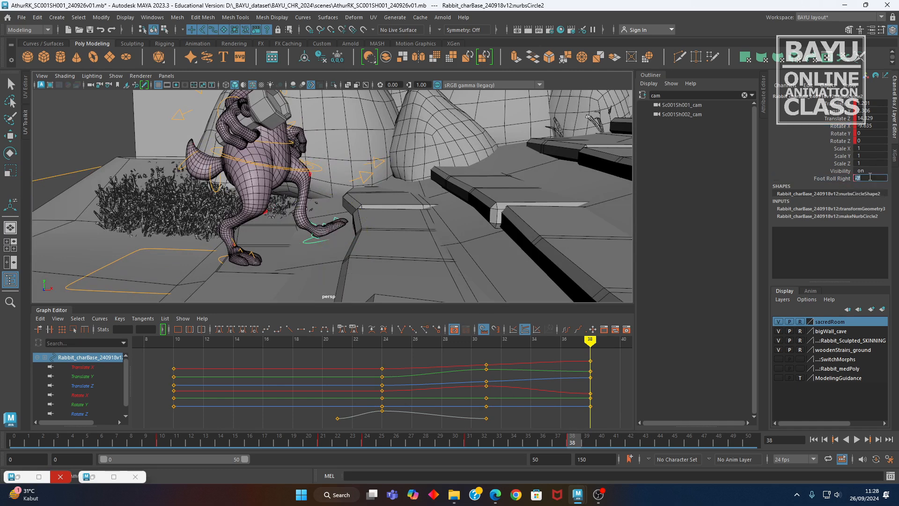
{"action": "right_click", "coordinate": [820, 179]}
{"action": "left_click", "coordinate": [815, 187]}
Set the right foot's Foot Roll Right to 0 at frame 41
{"action": "left_click_drag", "start_coordinate": [583, 449], "coordinate": [613, 449]}
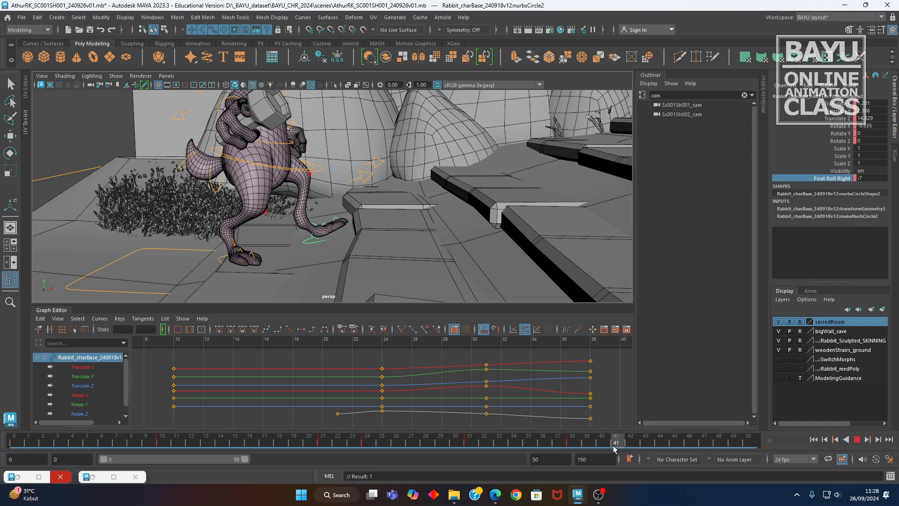
{"action": "left_click", "coordinate": [881, 178]}
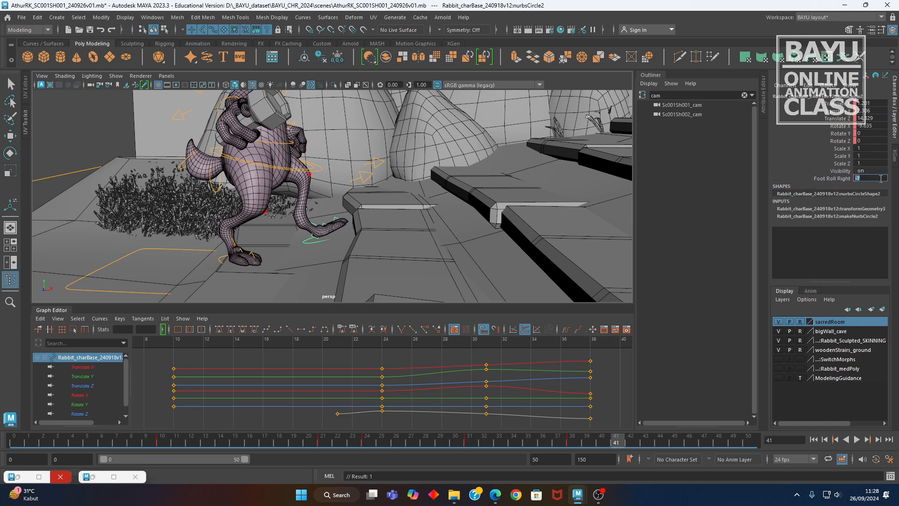
{"action": "type", "text": "0"}
{"action": "key", "text": "Return"}
{"action": "left_click", "coordinate": [816, 178]}
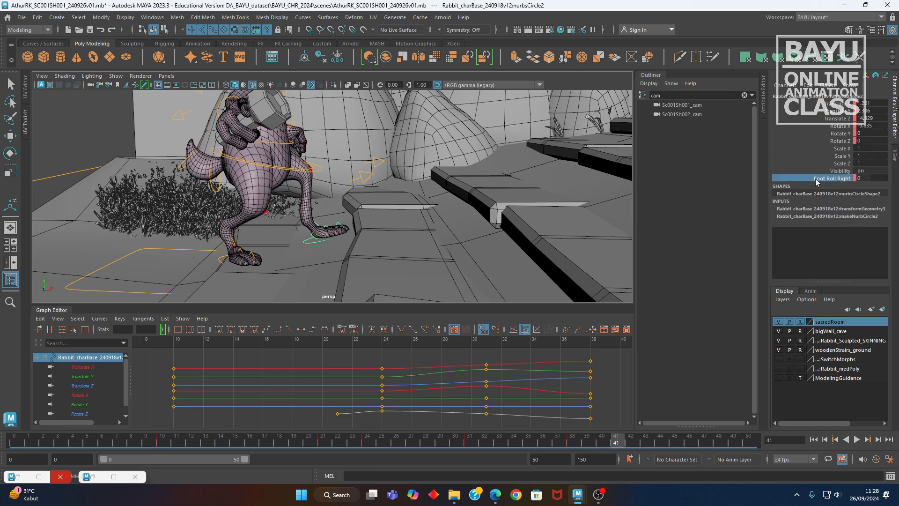